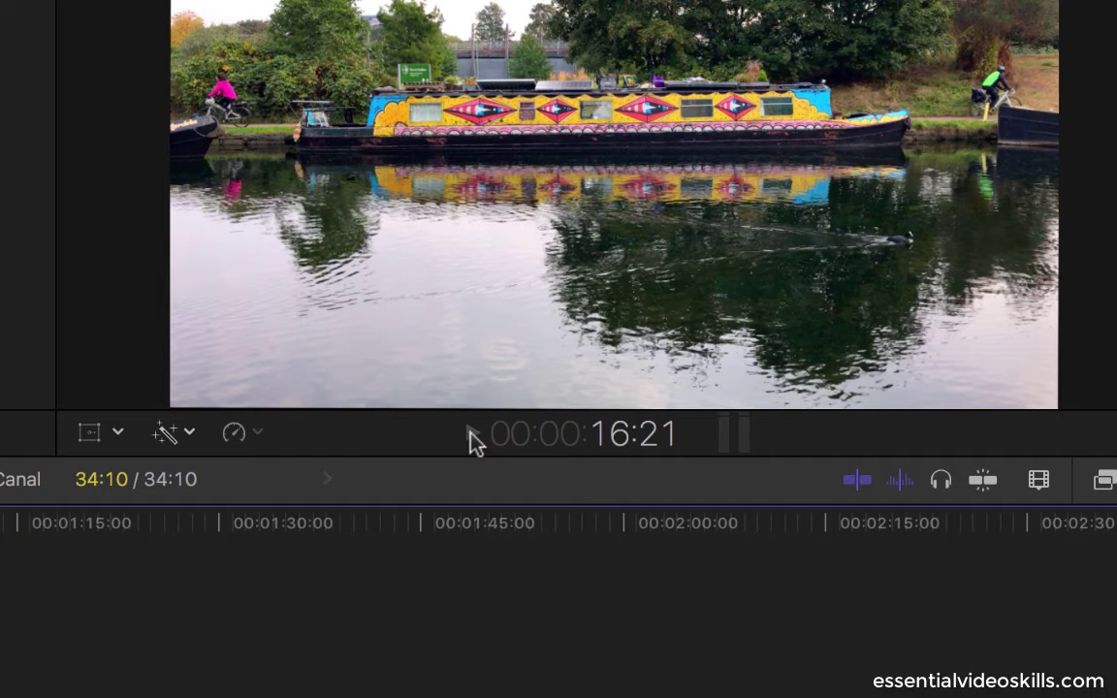
- Play and stop at 17:14, scrub the timeline, view clip 00108000, then park the playhead at 13:20
{"action": "left_click", "coordinate": [473, 439]}
{"action": "left_click", "coordinate": [472, 439]}
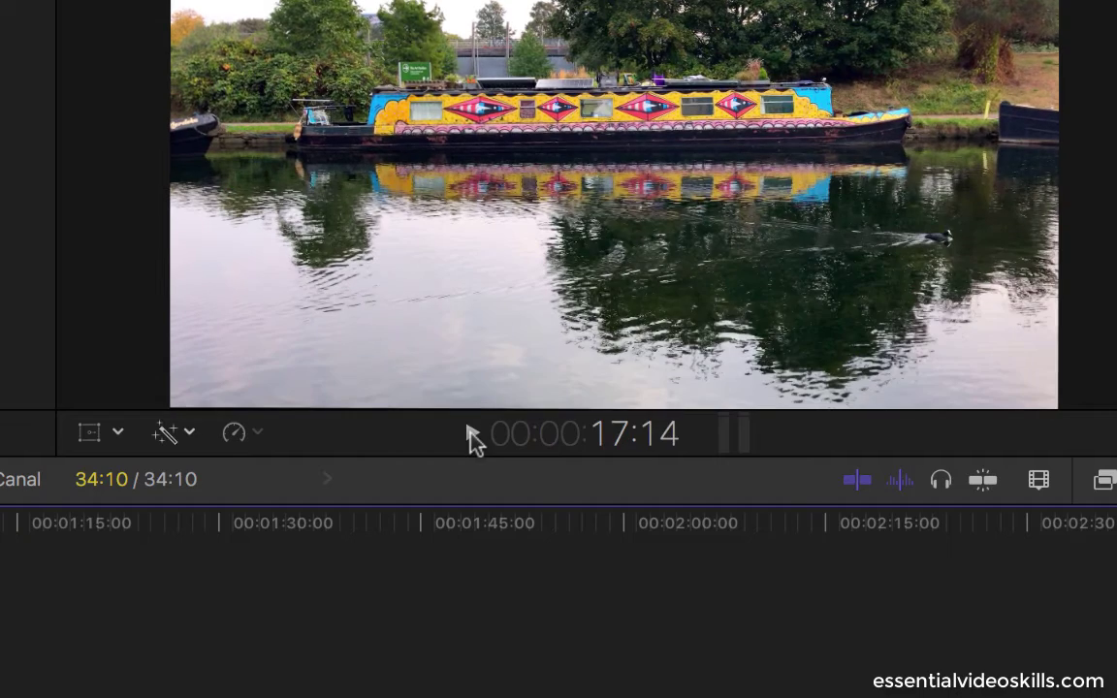
{"action": "left_click", "coordinate": [113, 382]}
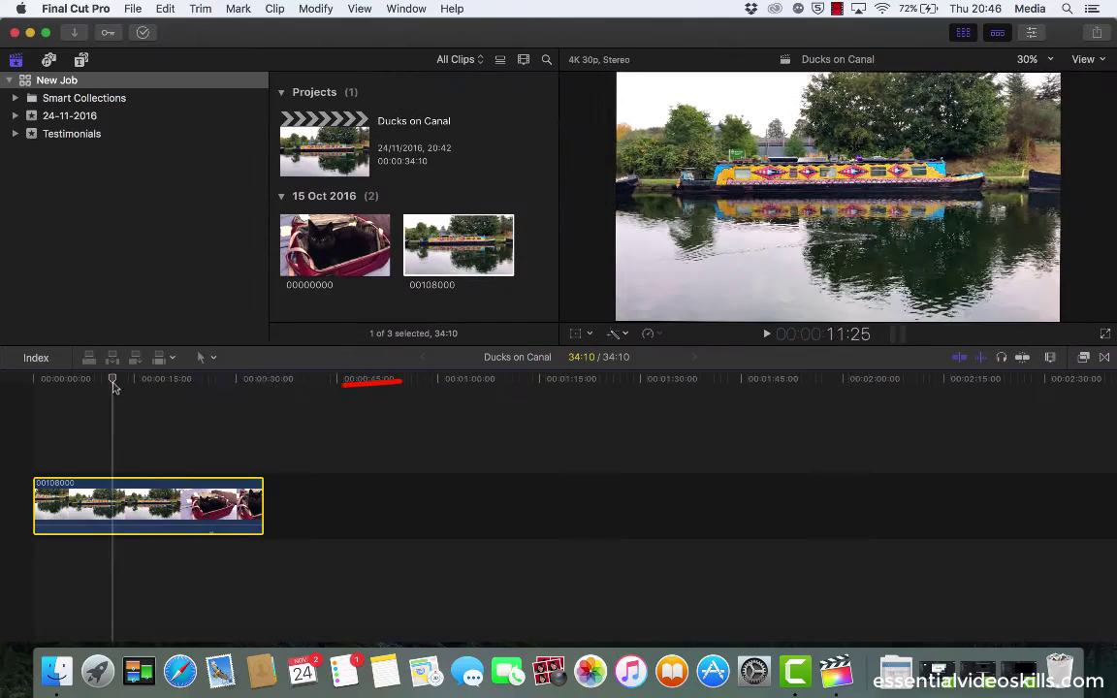
{"action": "mouse_move", "coordinate": [114, 385]}
{"action": "left_mouse_down"}
{"action": "mouse_move", "coordinate": [92, 375]}
{"action": "mouse_move", "coordinate": [78, 394]}
{"action": "mouse_move", "coordinate": [127, 398]}
{"action": "left_mouse_up"}
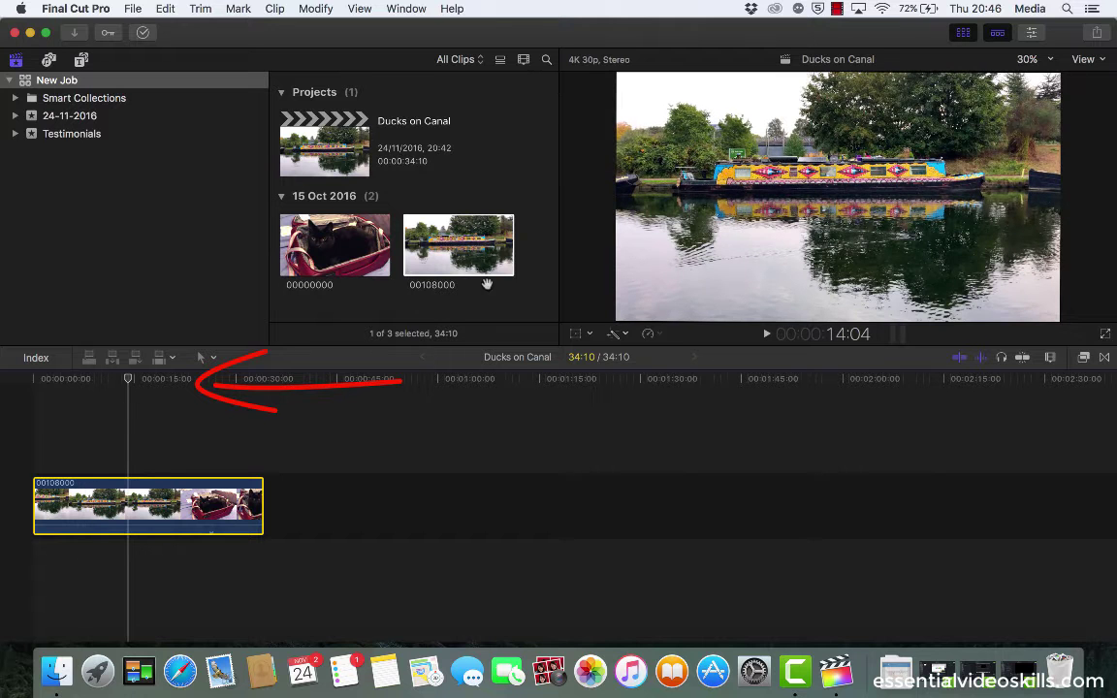
{"action": "left_click", "coordinate": [432, 244]}
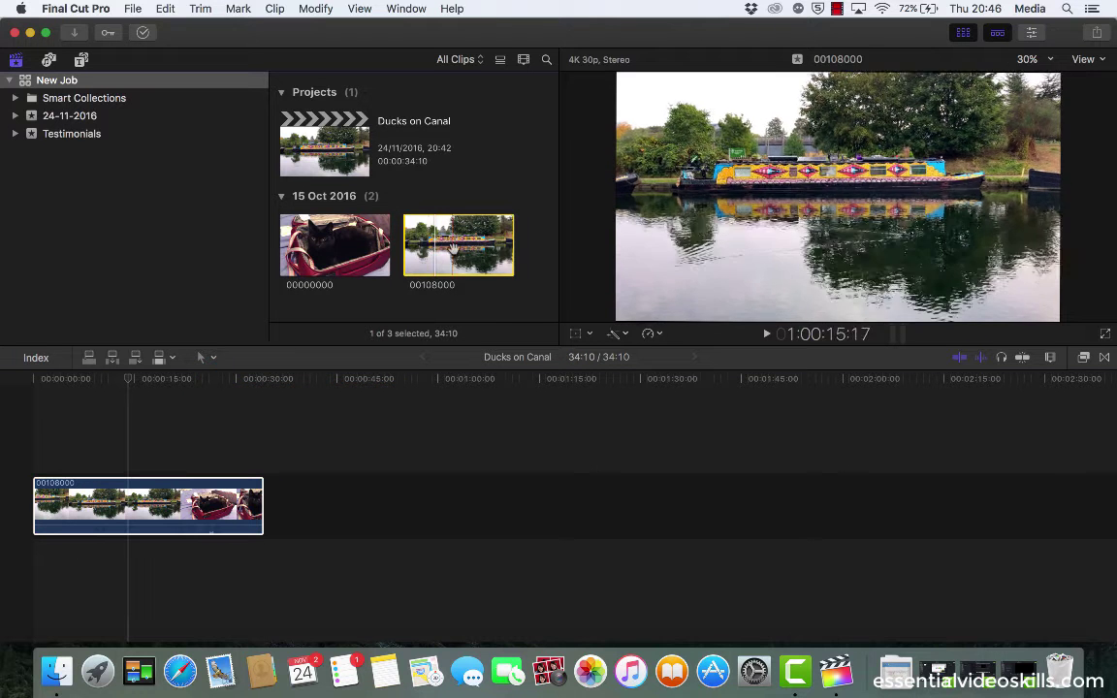
{"action": "left_click_drag", "start_coordinate": [144, 380], "coordinate": [125, 381]}
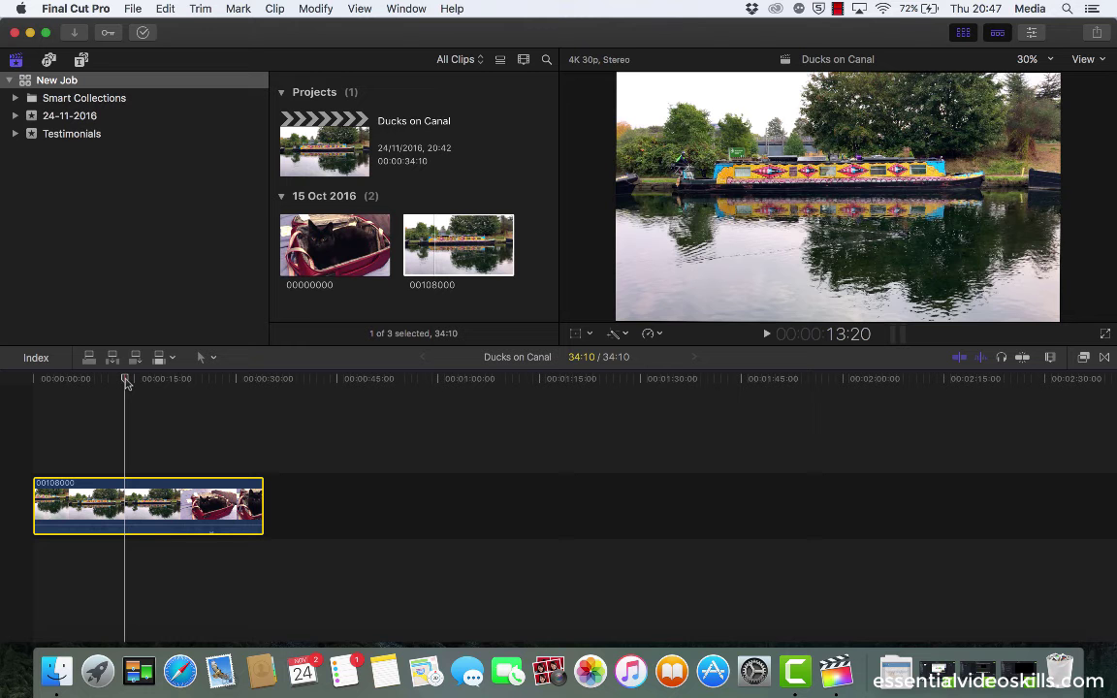
- Play and pause the Ducks on Canal project with Space, stopping around 30 seconds
{"action": "key", "text": "space"}
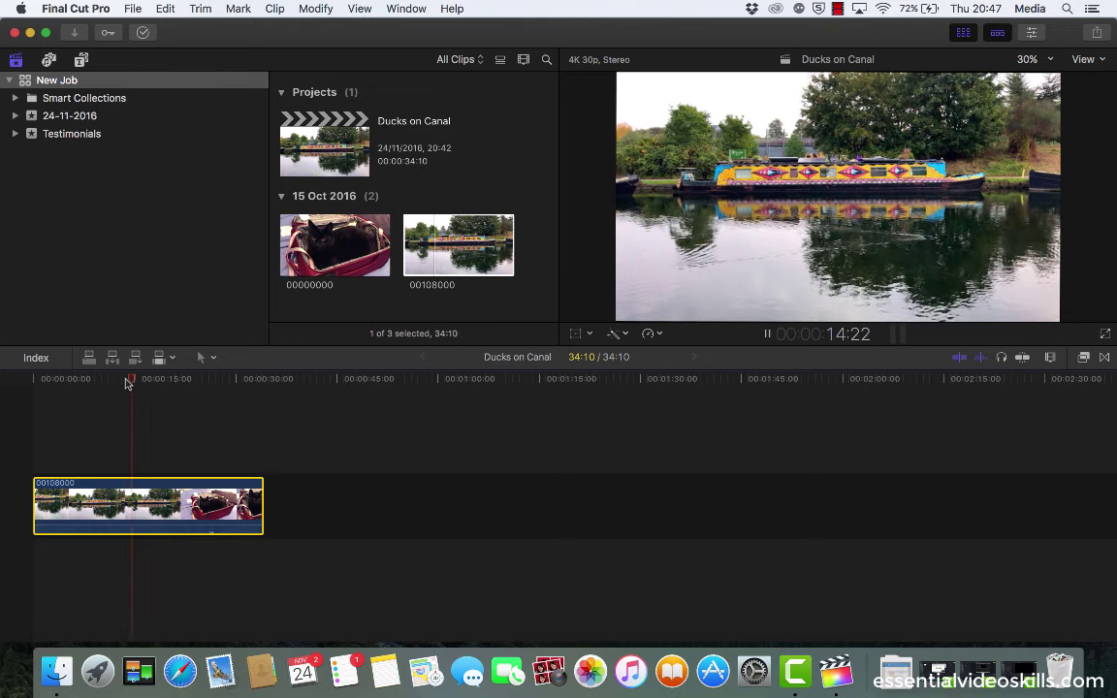
{"action": "key", "text": "space"}
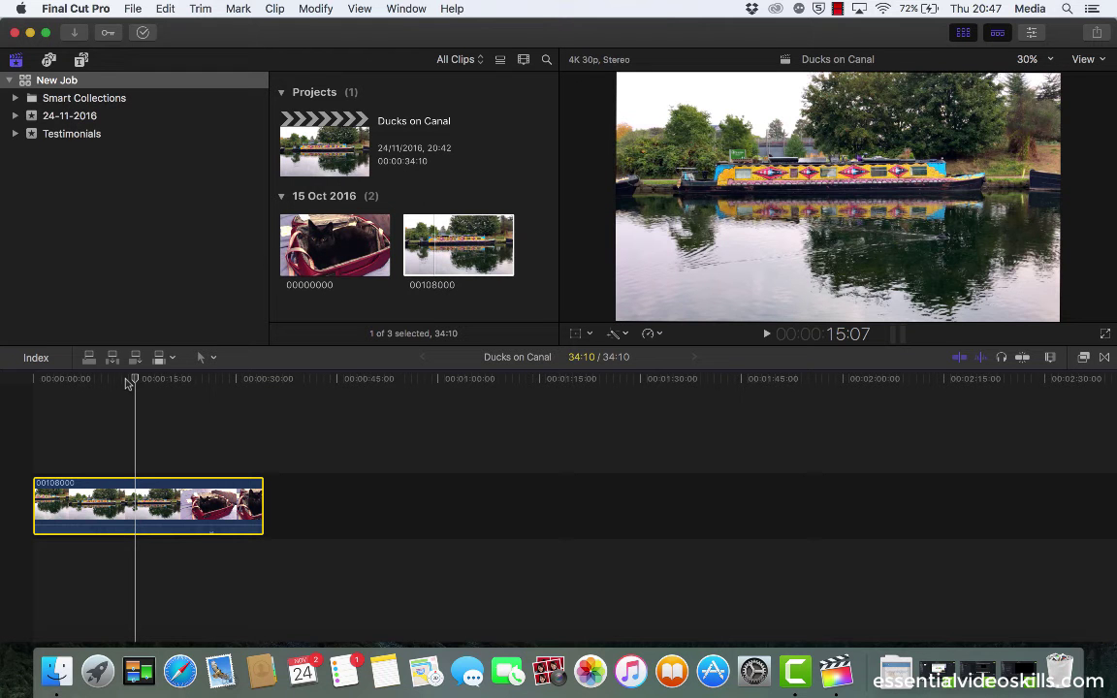
{"action": "key", "text": "space"}
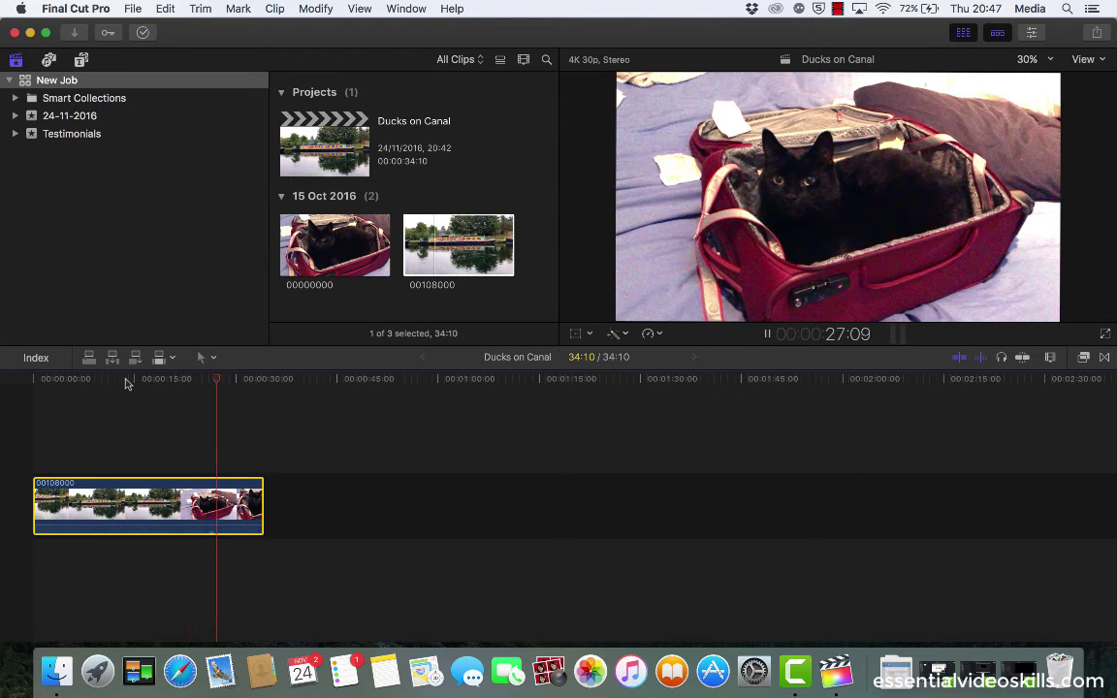
{"action": "key", "text": "space"}
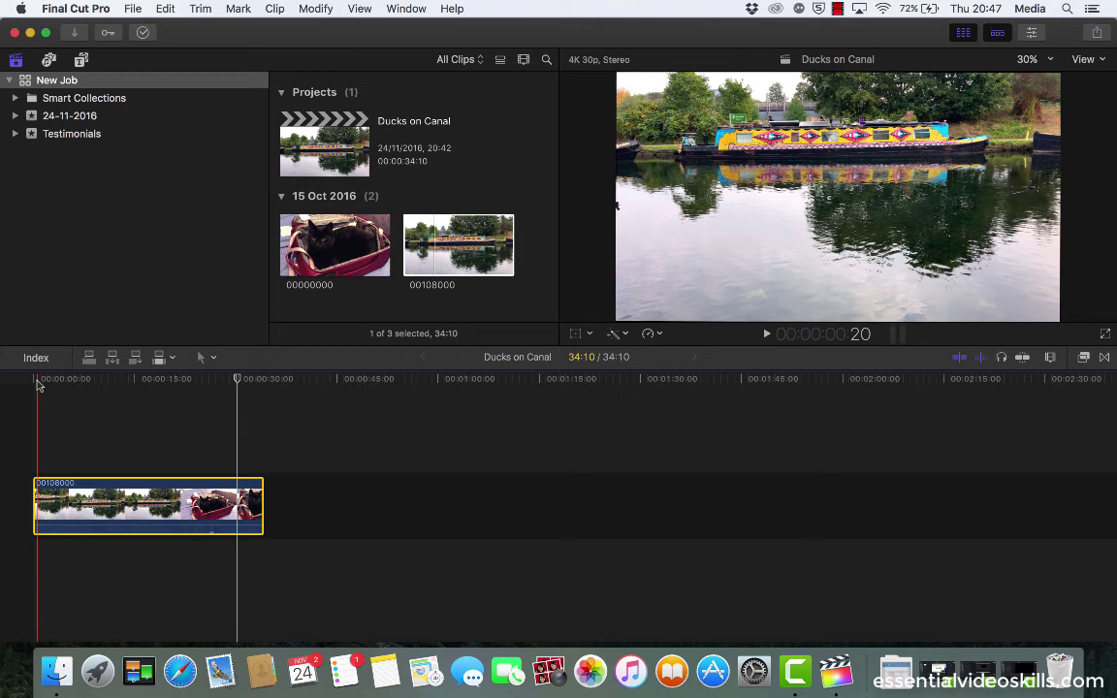
- Replay from the project start, stop at 11:11, then play backwards with J
{"action": "left_click", "coordinate": [38, 382]}
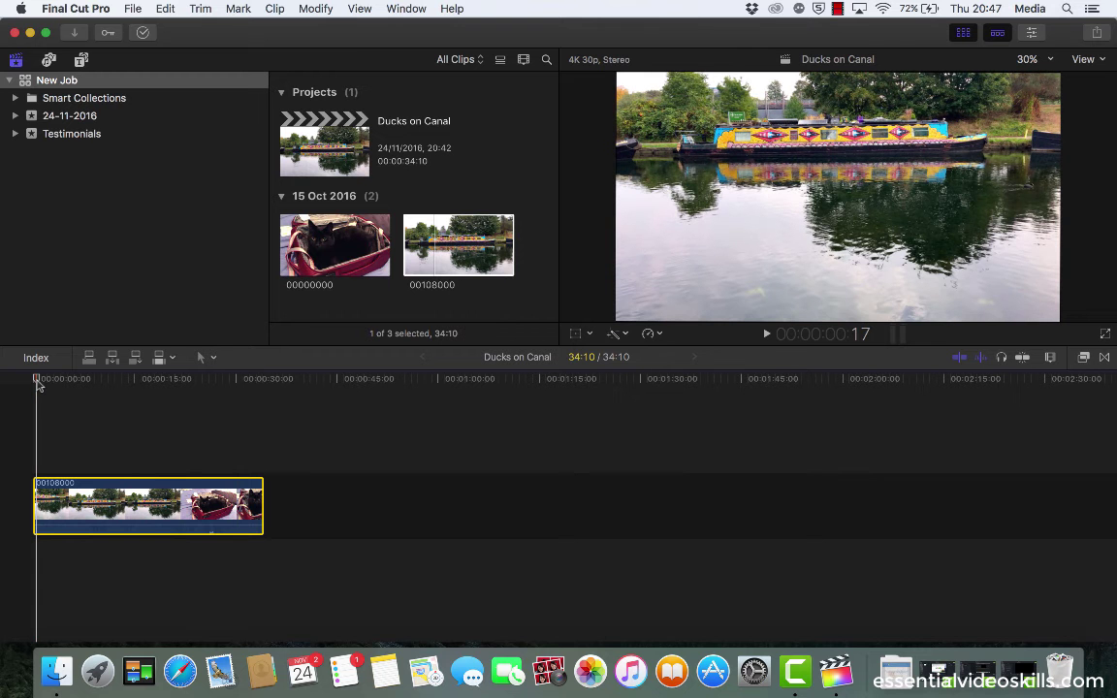
{"action": "key", "text": "space"}
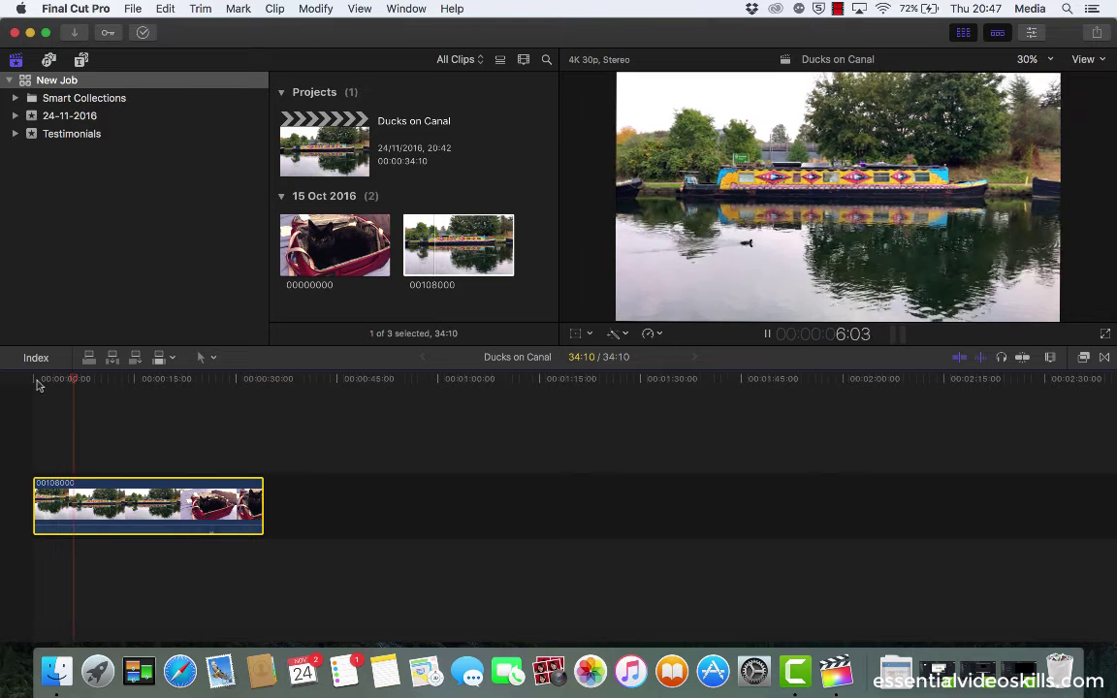
{"action": "key", "text": "space"}
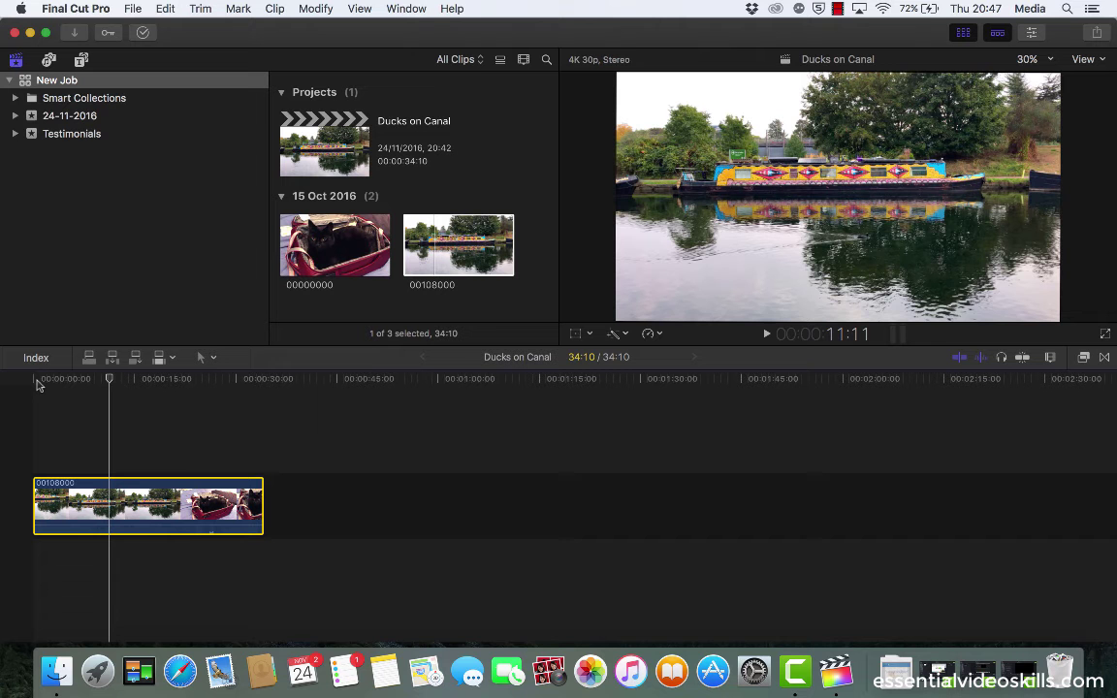
{"action": "key", "text": "j"}
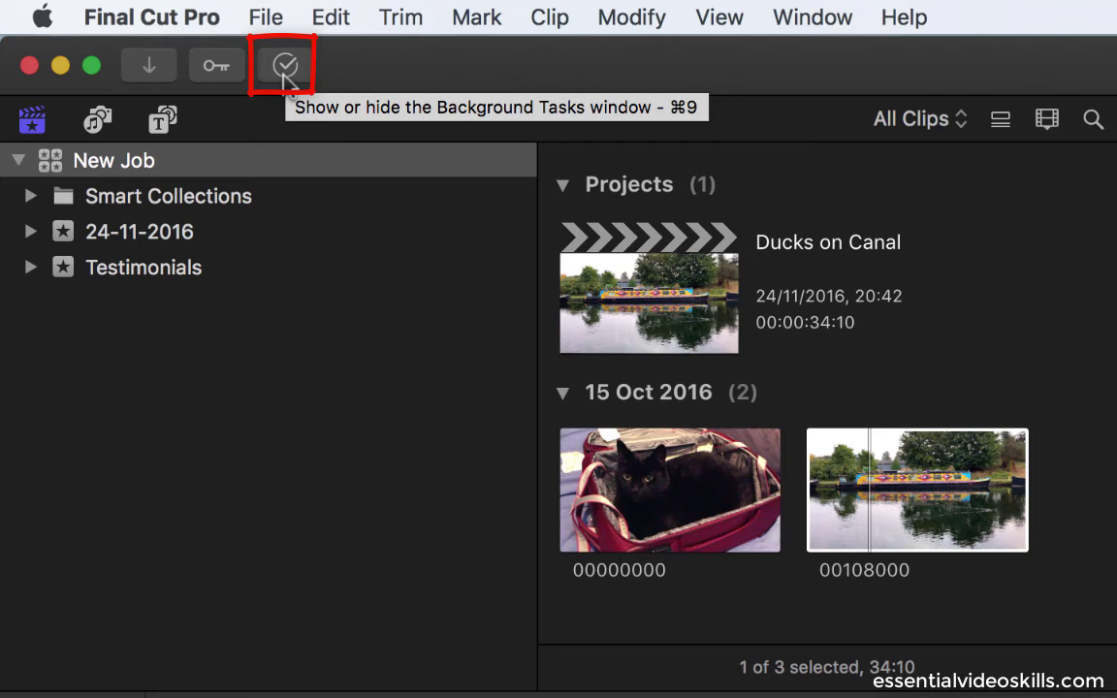
- Check the Background Tasks window shows all tasks Idle, close it, and view clip 00108000
{"action": "left_click", "coordinate": [283, 70]}
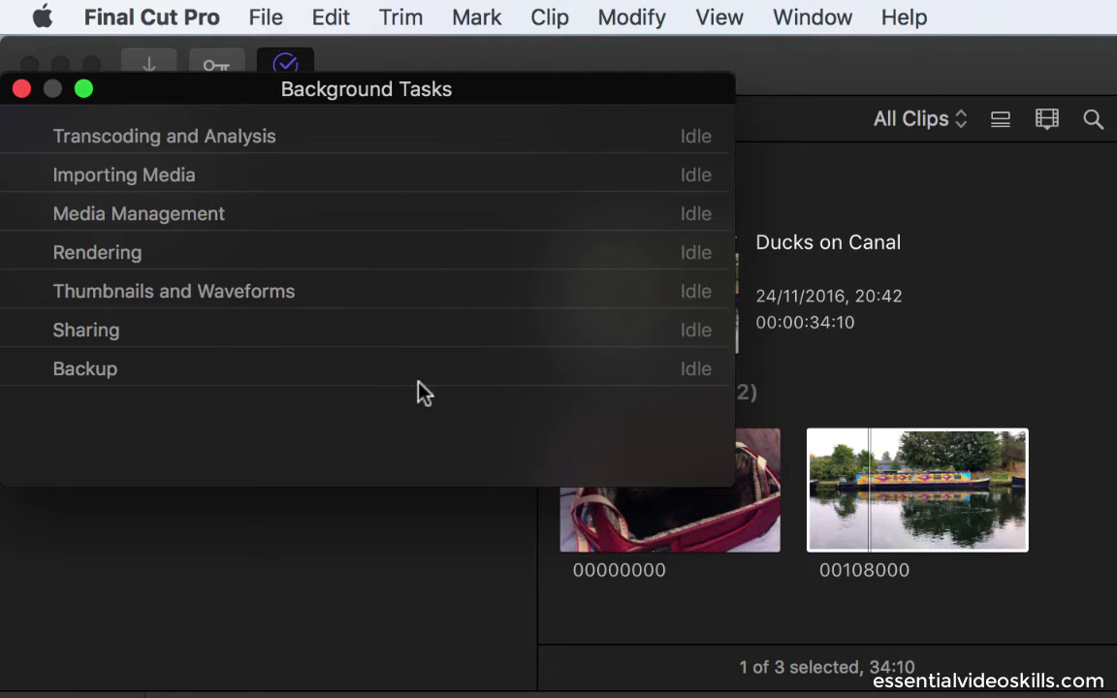
{"action": "left_click", "coordinate": [286, 64]}
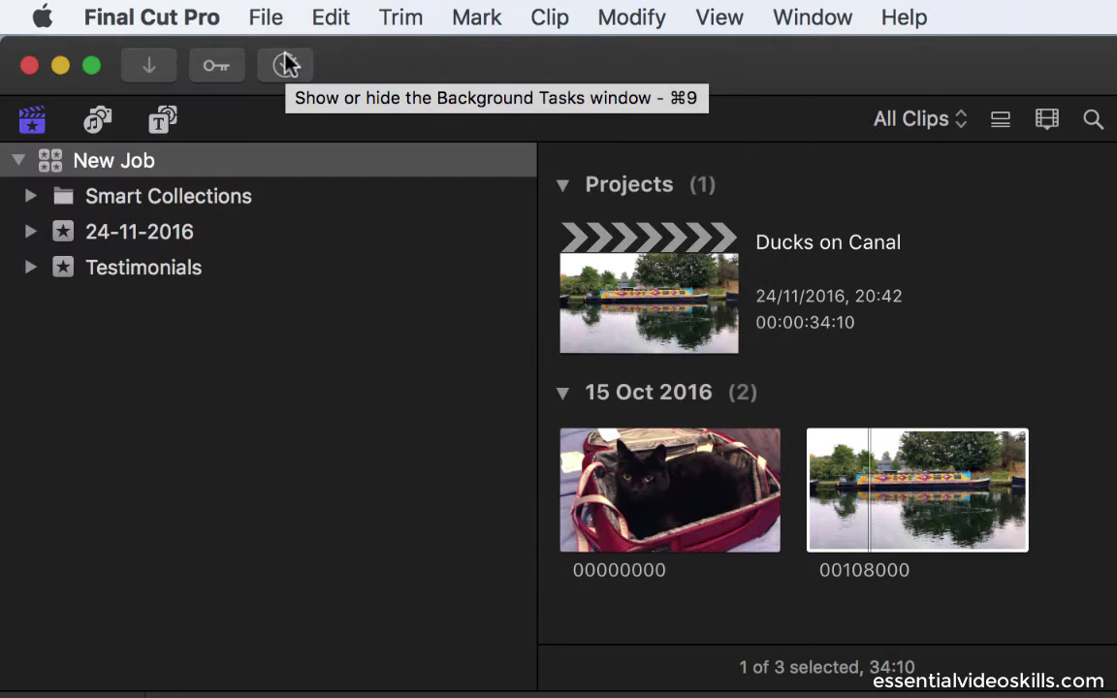
{"action": "left_click", "coordinate": [848, 461]}
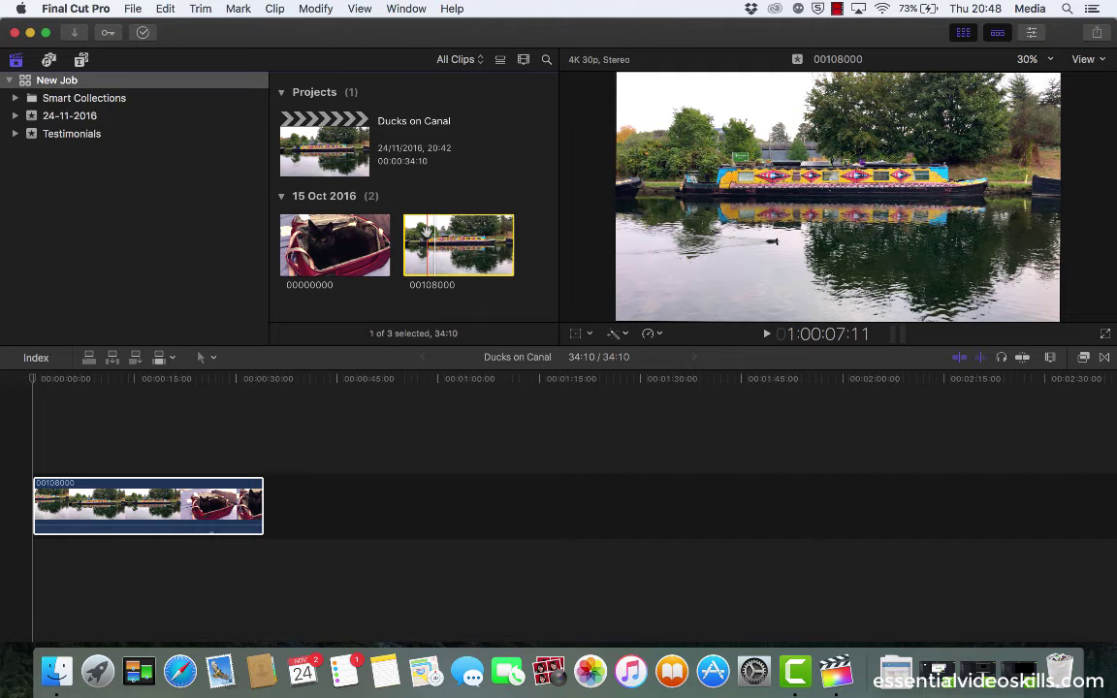
- Return the viewer to the timeline clip and scroll through the Effects browser categories
{"action": "left_click", "coordinate": [146, 504]}
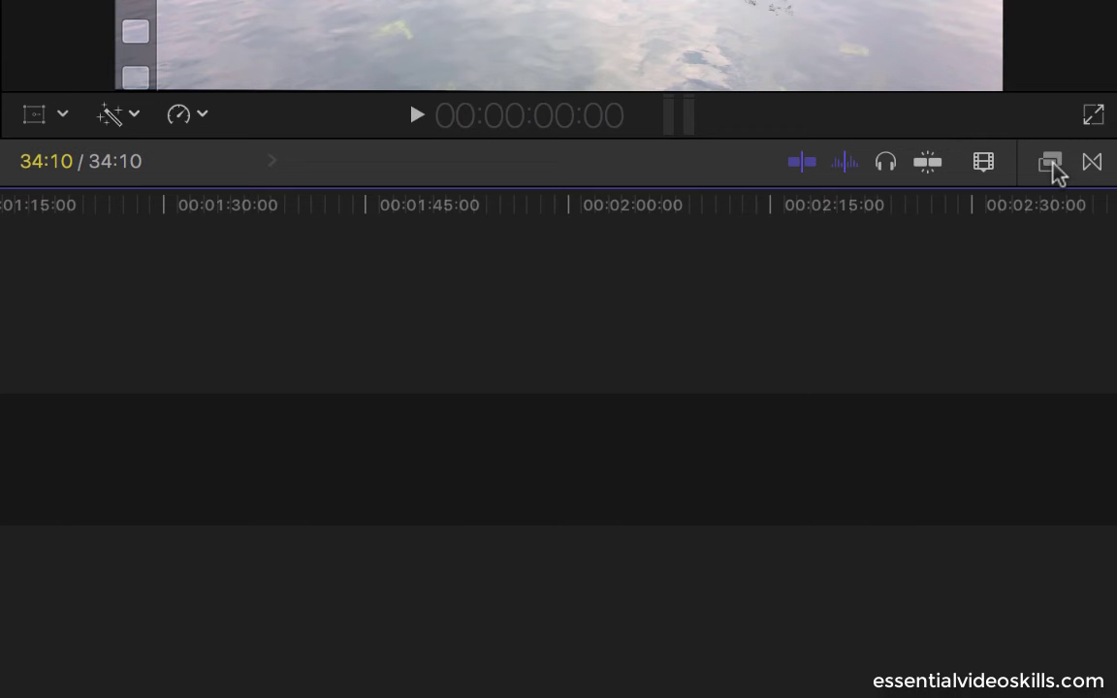
{"action": "left_click", "coordinate": [1051, 163]}
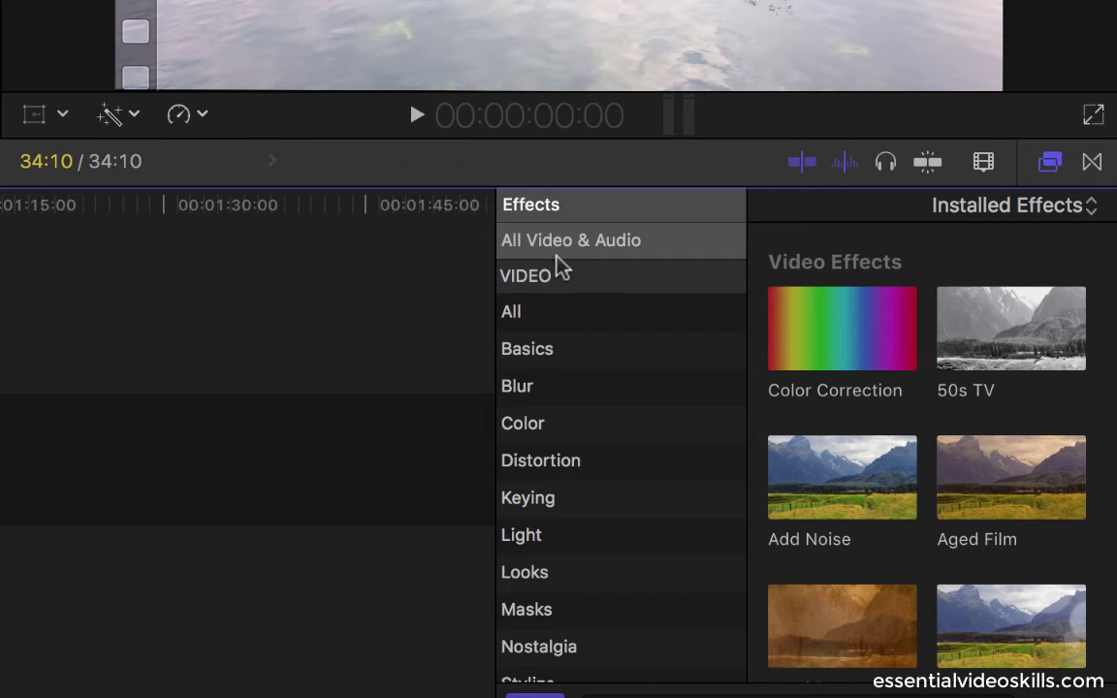
{"action": "scroll", "coordinate": [552, 349], "scroll_direction": "down", "scroll_amount": 3}
{"action": "scroll", "coordinate": [559, 341], "scroll_direction": "down", "scroll_amount": 8}
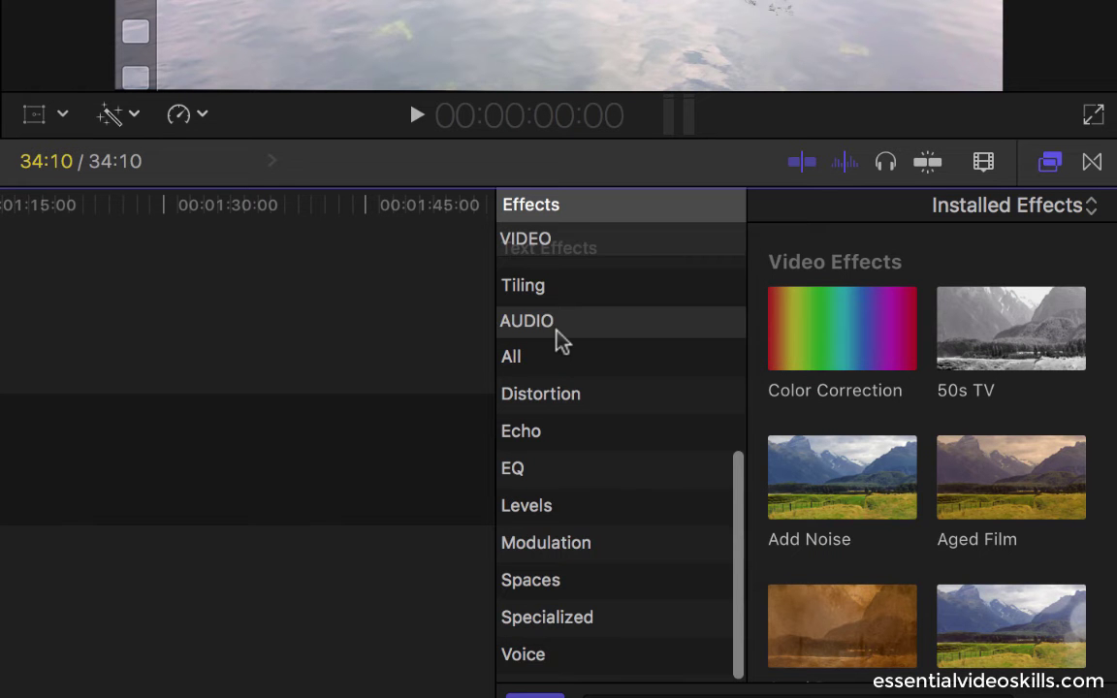
{"action": "scroll", "coordinate": [560, 342], "scroll_direction": "up", "scroll_amount": 10}
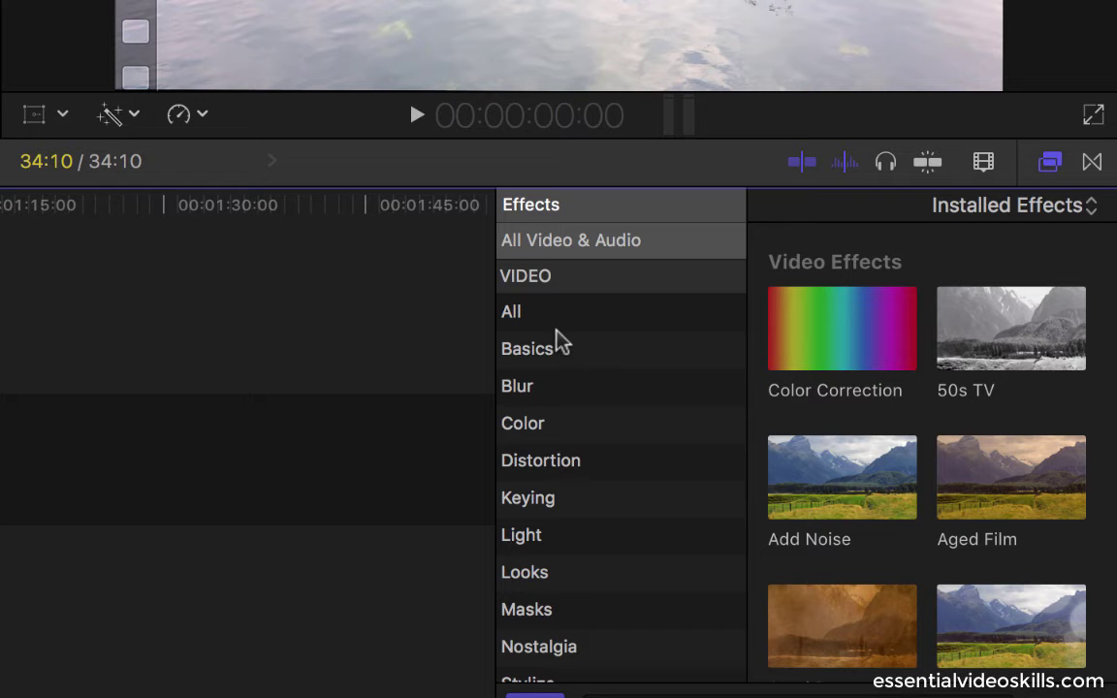
{"action": "scroll", "coordinate": [590, 573], "scroll_direction": "down", "scroll_amount": 5}
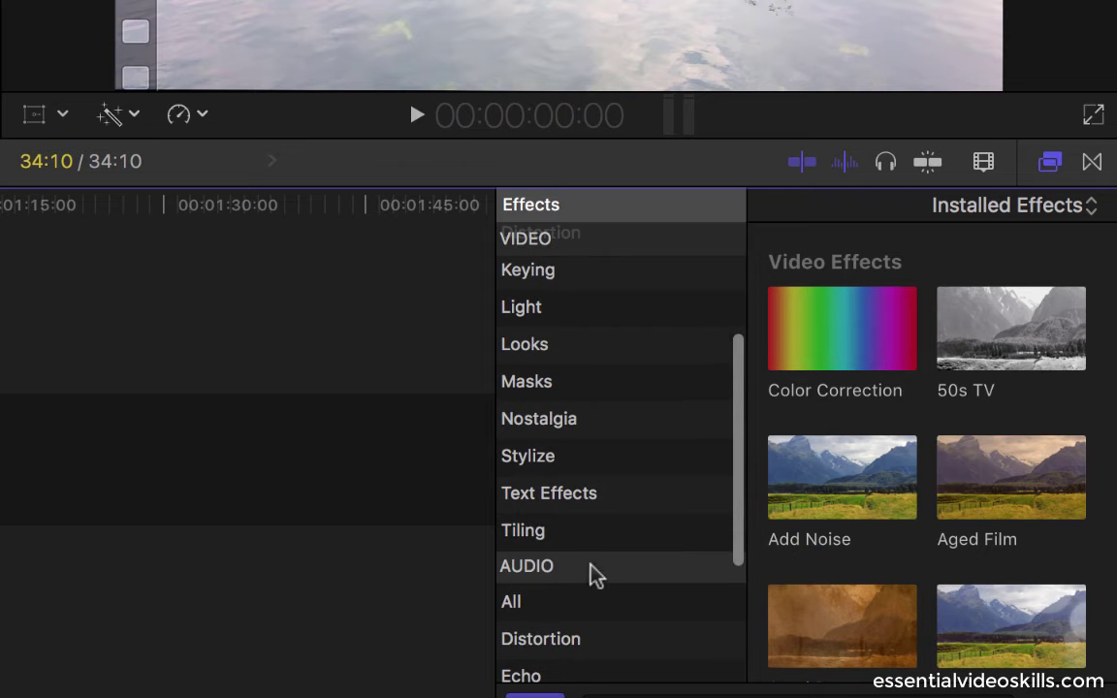
- Browse the Masks, Nostalgia, Distortion and Echo effects, ending on audio Levels effects
{"action": "left_click", "coordinate": [580, 384]}
{"action": "left_click", "coordinate": [576, 421]}
{"action": "left_click", "coordinate": [543, 638]}
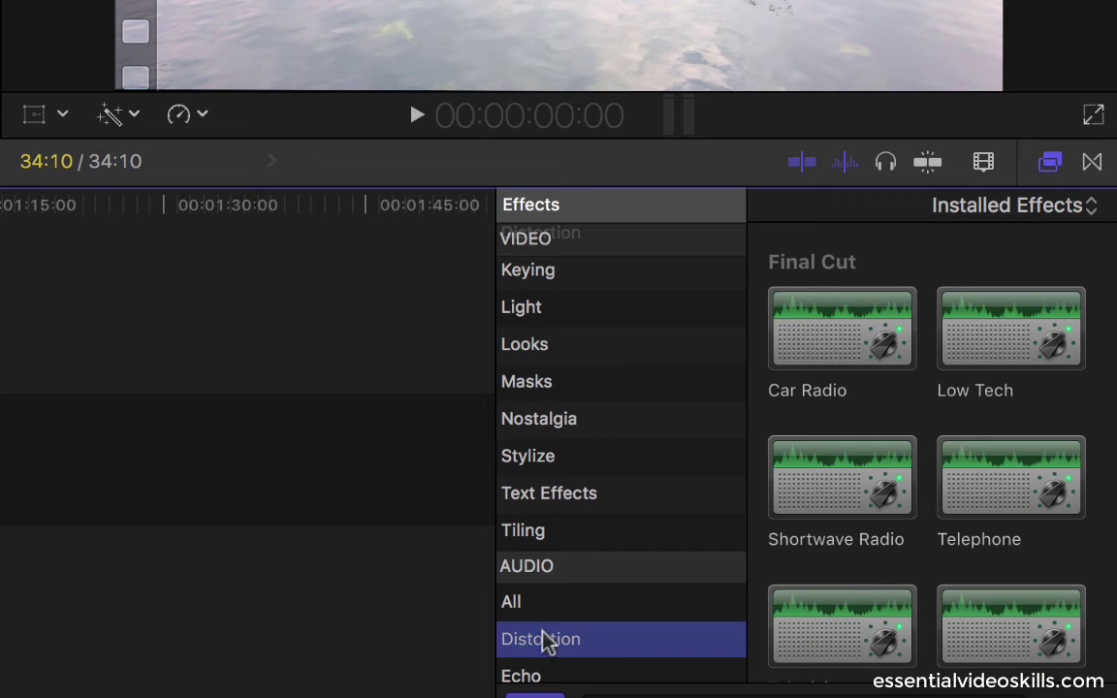
{"action": "left_click", "coordinate": [543, 674]}
{"action": "scroll", "coordinate": [579, 562], "scroll_direction": "down", "scroll_amount": 3}
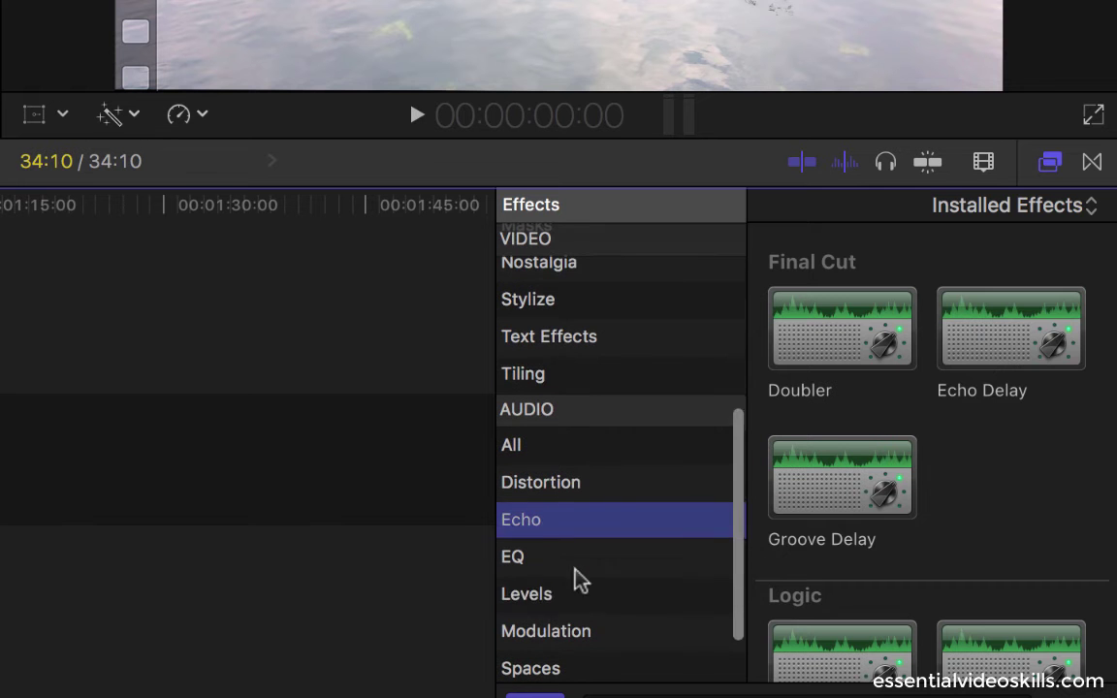
{"action": "left_click", "coordinate": [571, 598]}
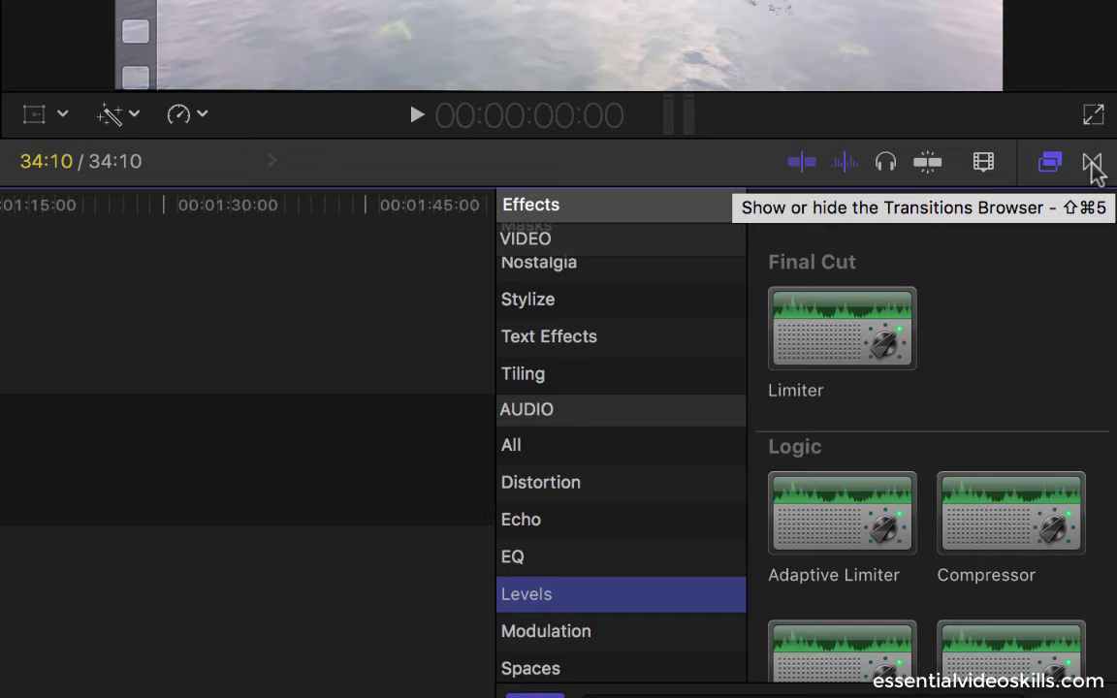
- Switch to Transitions and browse Lights, Movements, Objects, Replicator/Clones, Stylized, ending on Wipes
{"action": "left_click", "coordinate": [1093, 167]}
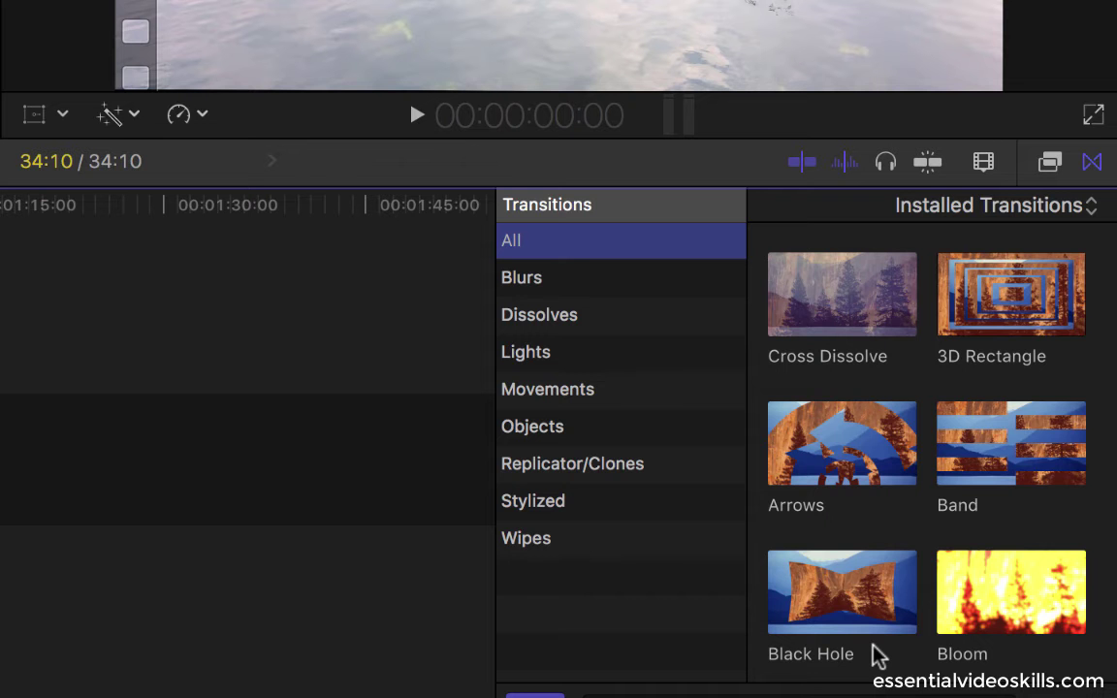
{"action": "left_click", "coordinate": [536, 366]}
{"action": "left_click", "coordinate": [537, 397]}
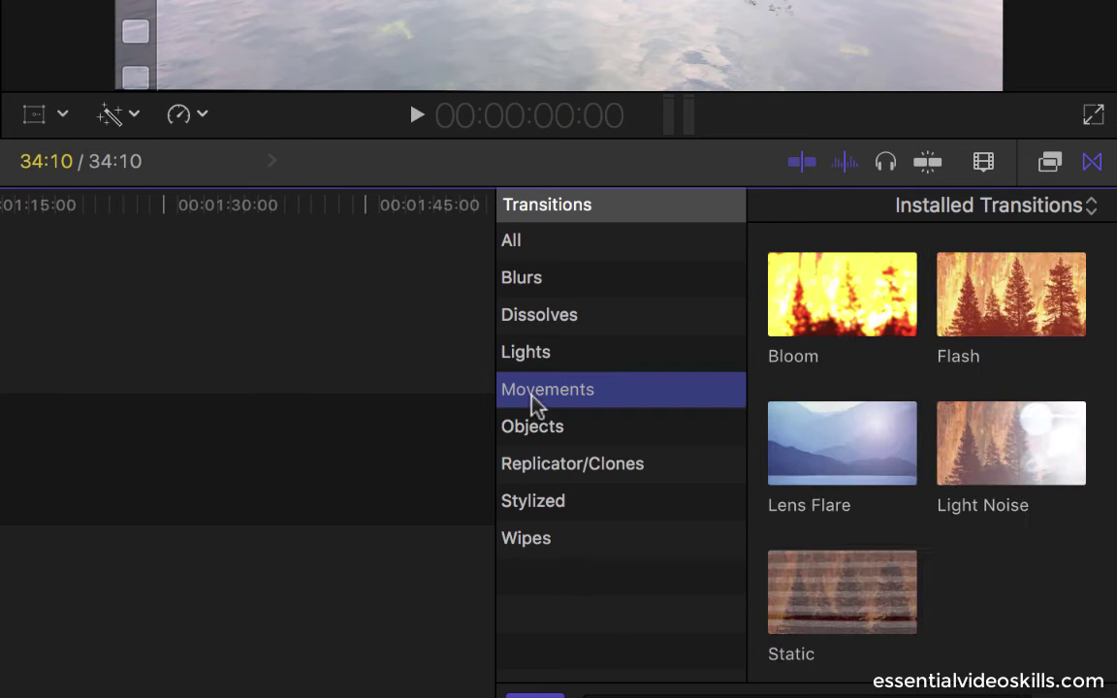
{"action": "left_click", "coordinate": [532, 434]}
{"action": "left_click", "coordinate": [532, 467]}
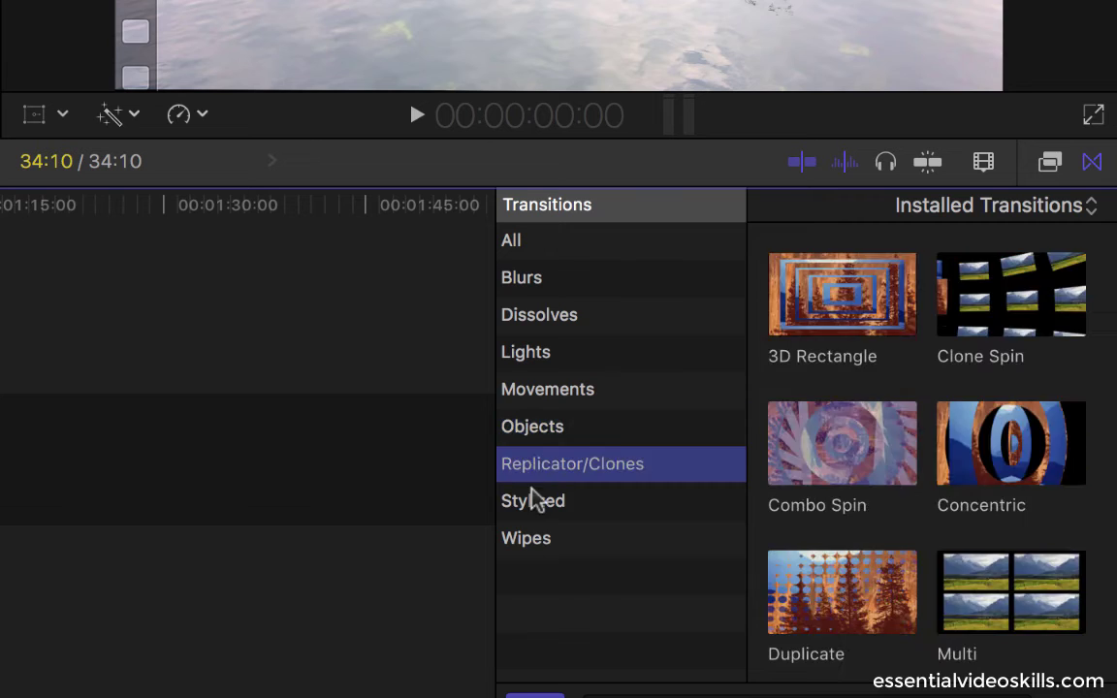
{"action": "left_click", "coordinate": [534, 498]}
{"action": "left_click", "coordinate": [533, 541]}
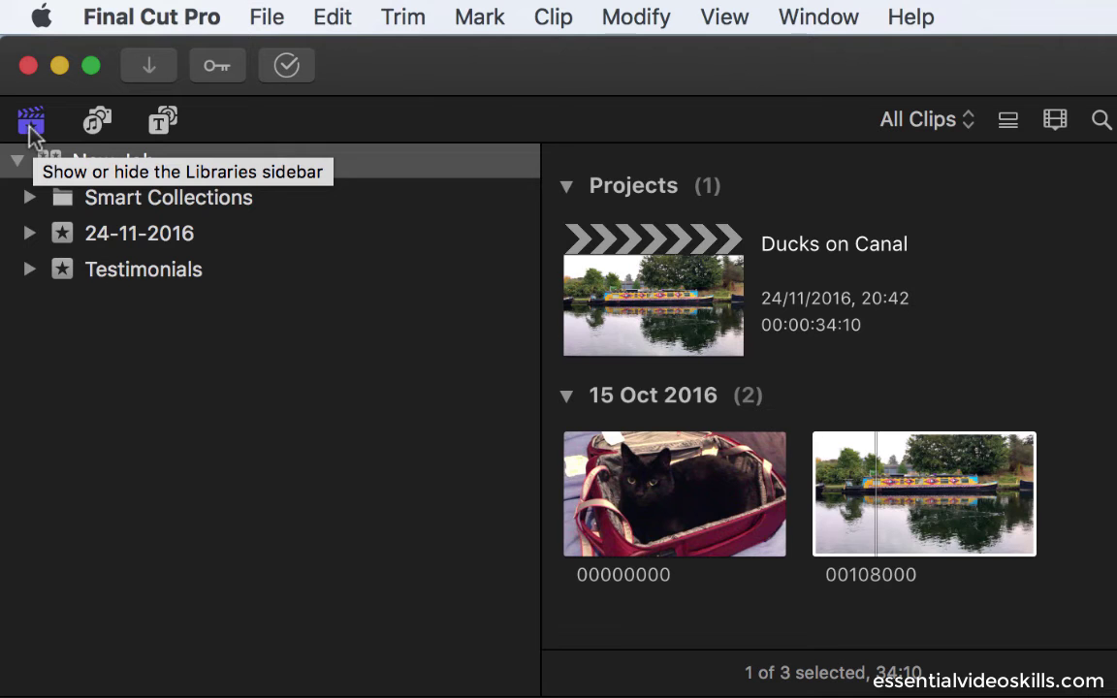
- Show the Sound Effects collection in Photos and Audio, then move to Titles and Generators
{"action": "left_click", "coordinate": [97, 121]}
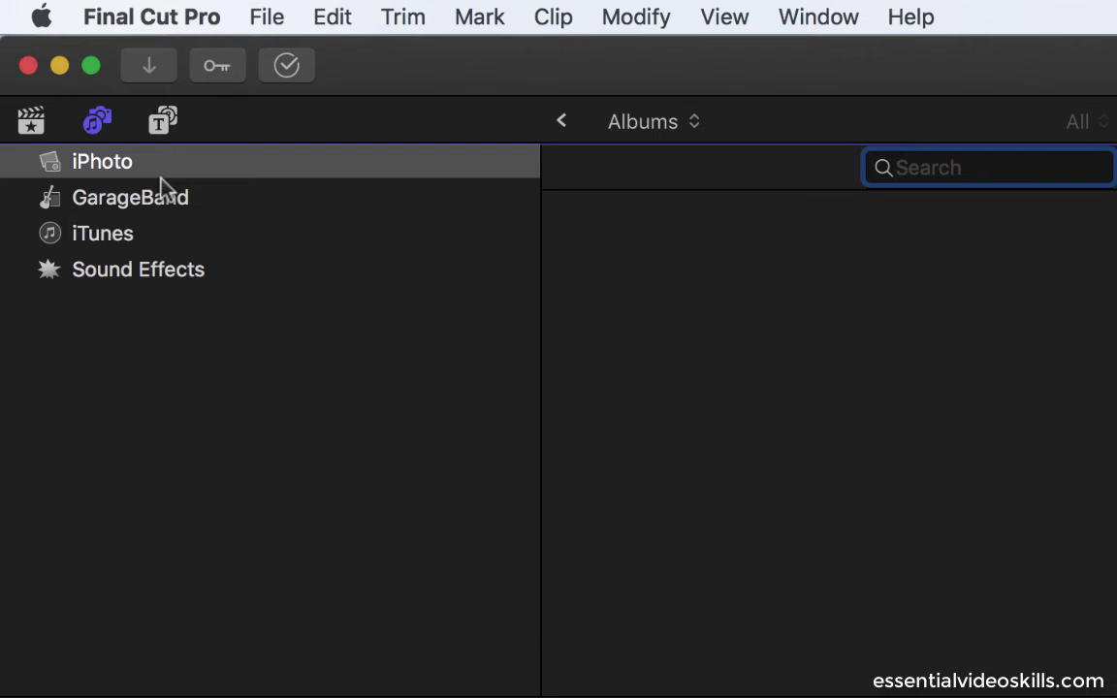
{"action": "left_click", "coordinate": [134, 271]}
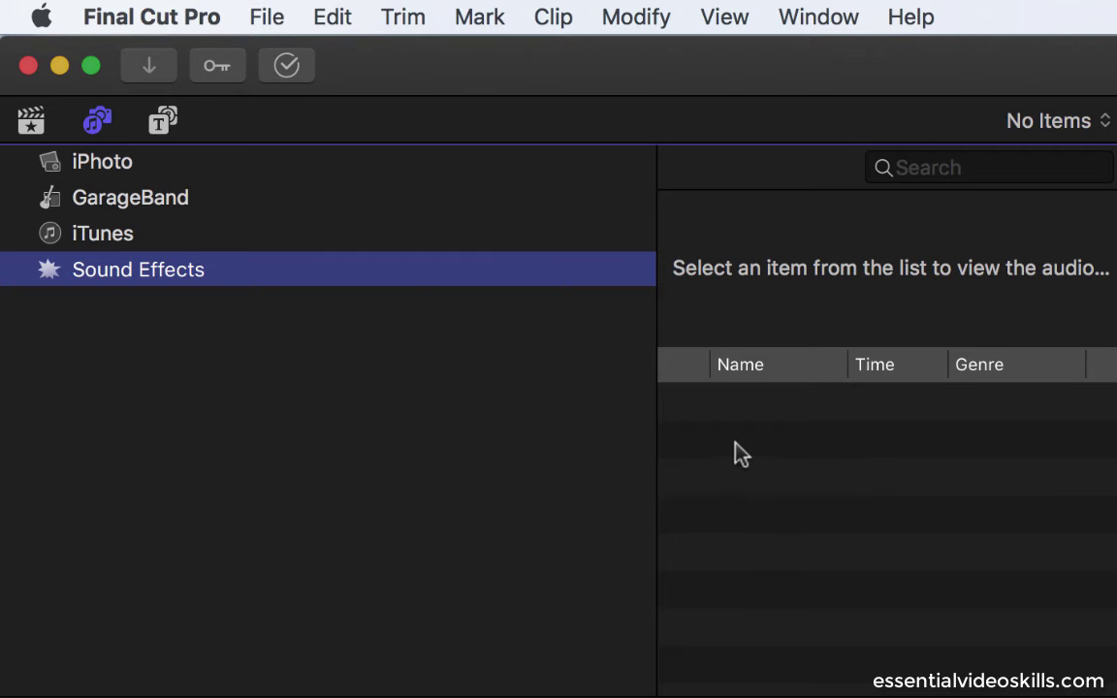
{"action": "left_click", "coordinate": [163, 118]}
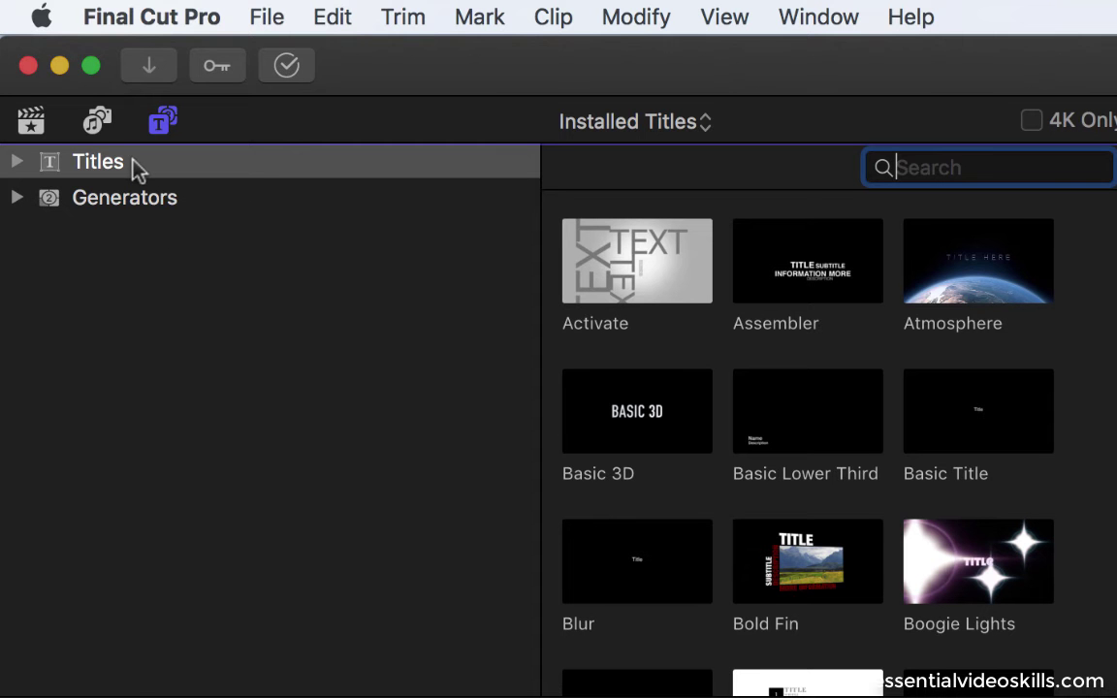
- Browse the 3D, 3D Cinematic, Build In/Out, Credits, Elements and Lower Thirds titles, then collapse Titles
{"action": "left_click", "coordinate": [16, 163]}
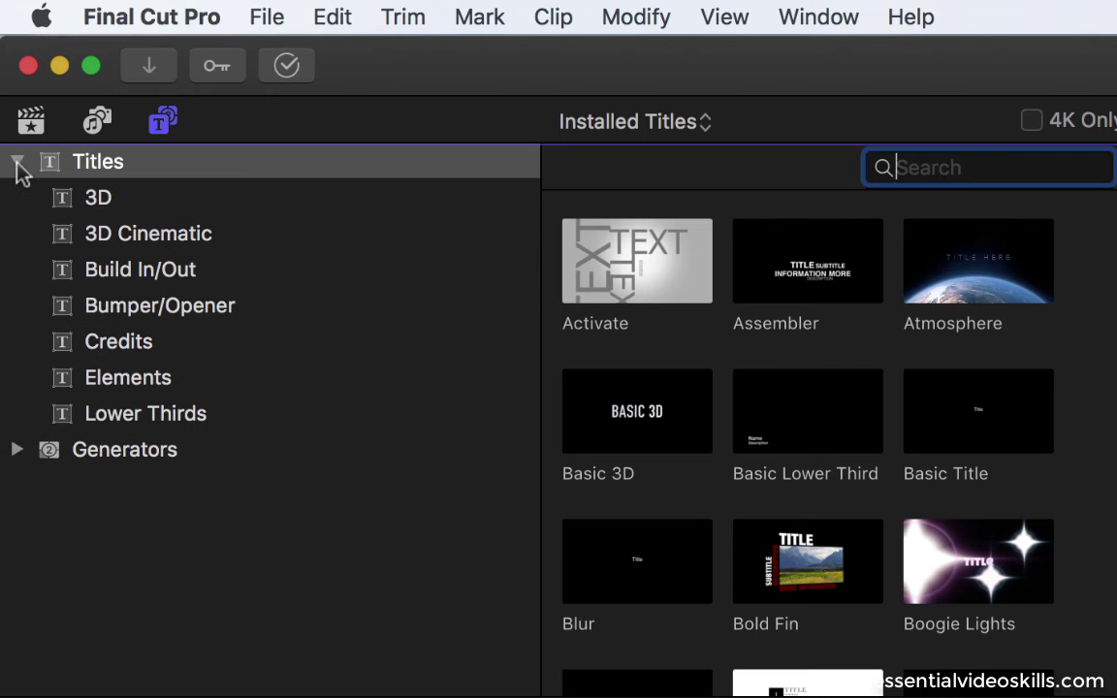
{"action": "left_click", "coordinate": [94, 175]}
{"action": "left_click", "coordinate": [98, 205]}
{"action": "left_click", "coordinate": [109, 276]}
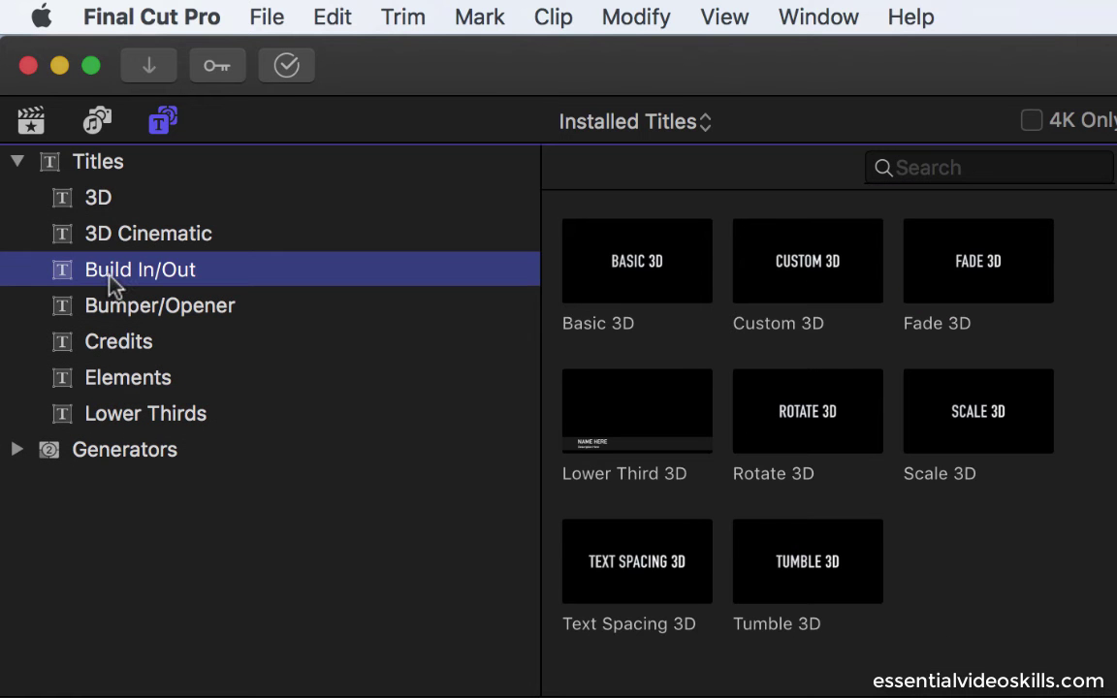
{"action": "left_click", "coordinate": [113, 344]}
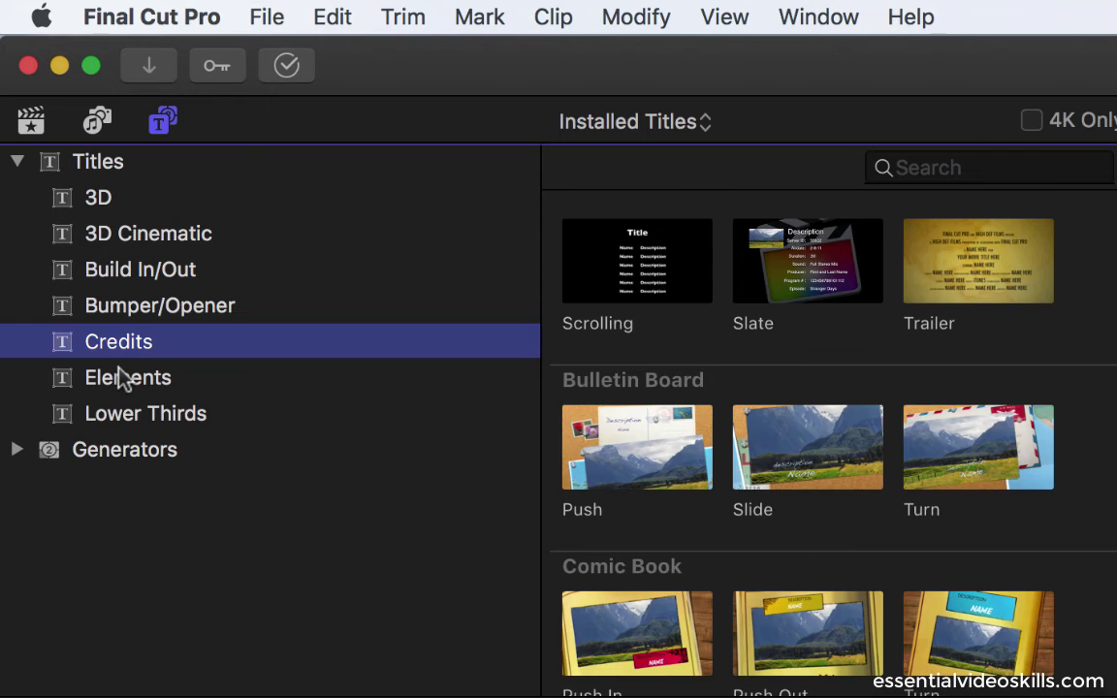
{"action": "left_click", "coordinate": [119, 373]}
{"action": "left_click", "coordinate": [118, 415]}
{"action": "left_click", "coordinate": [99, 165]}
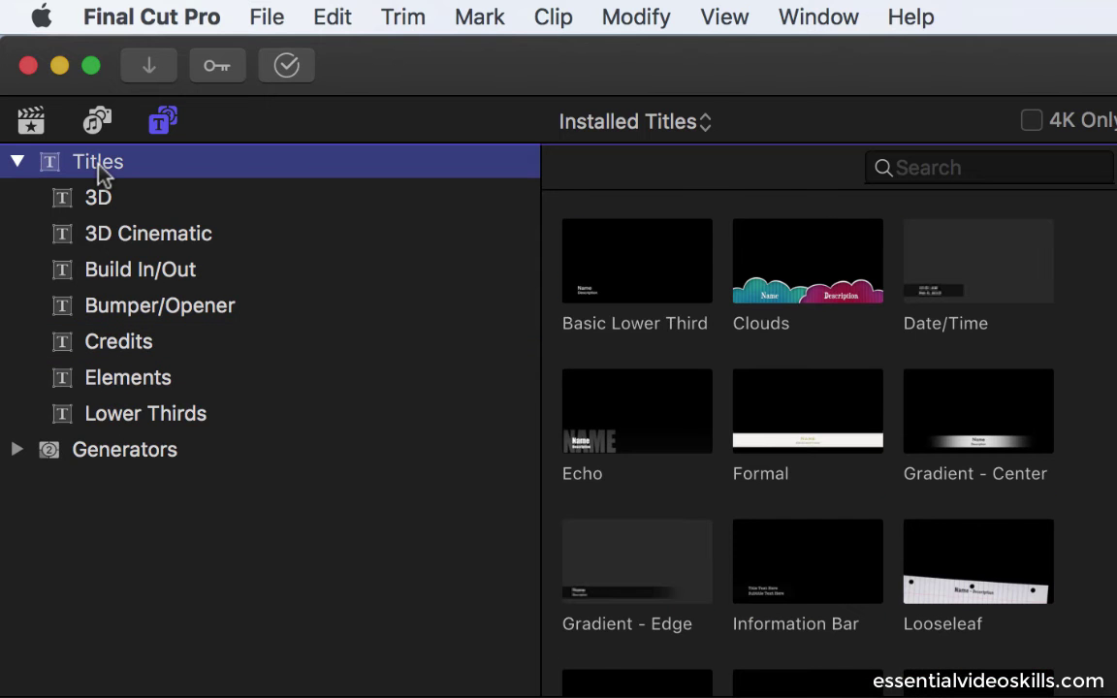
{"action": "left_click", "coordinate": [19, 164]}
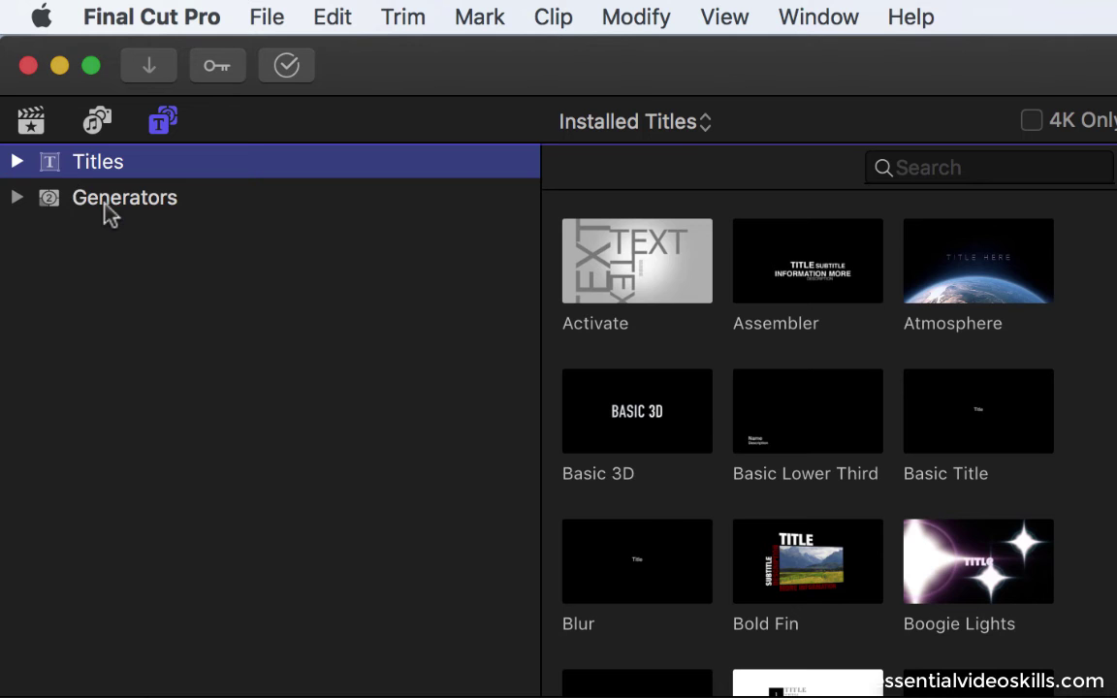
- Show the installed generators, scroll the grid, and expand then collapse the Generators folder
{"action": "left_click", "coordinate": [108, 207]}
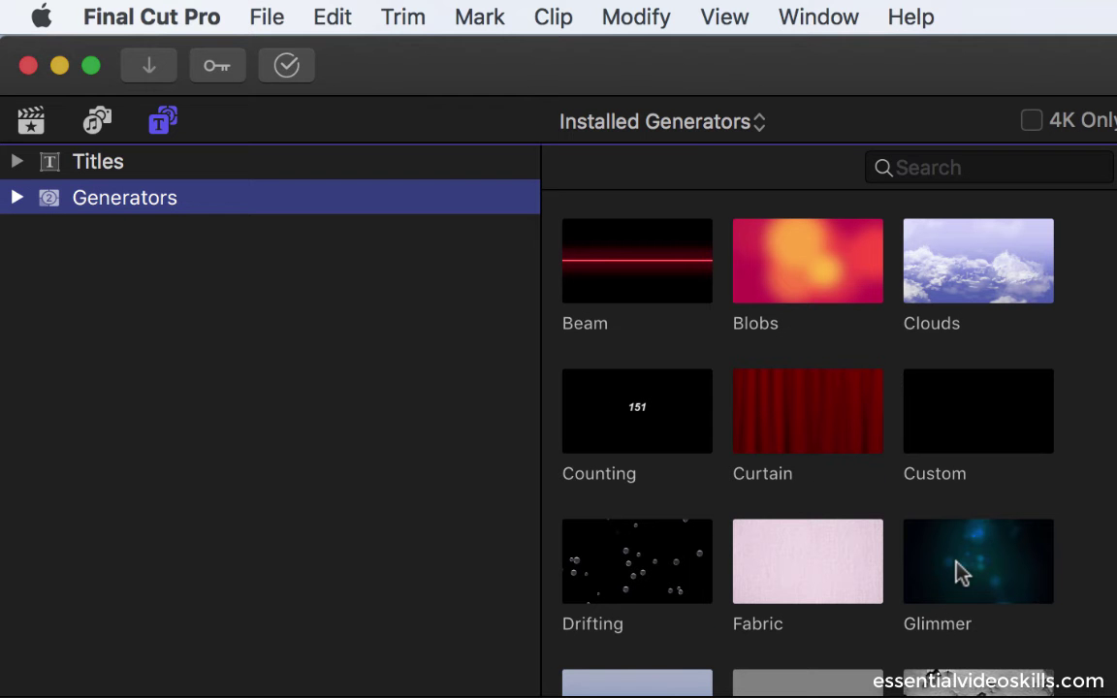
{"action": "scroll", "coordinate": [957, 572], "scroll_direction": "down", "scroll_amount": 8}
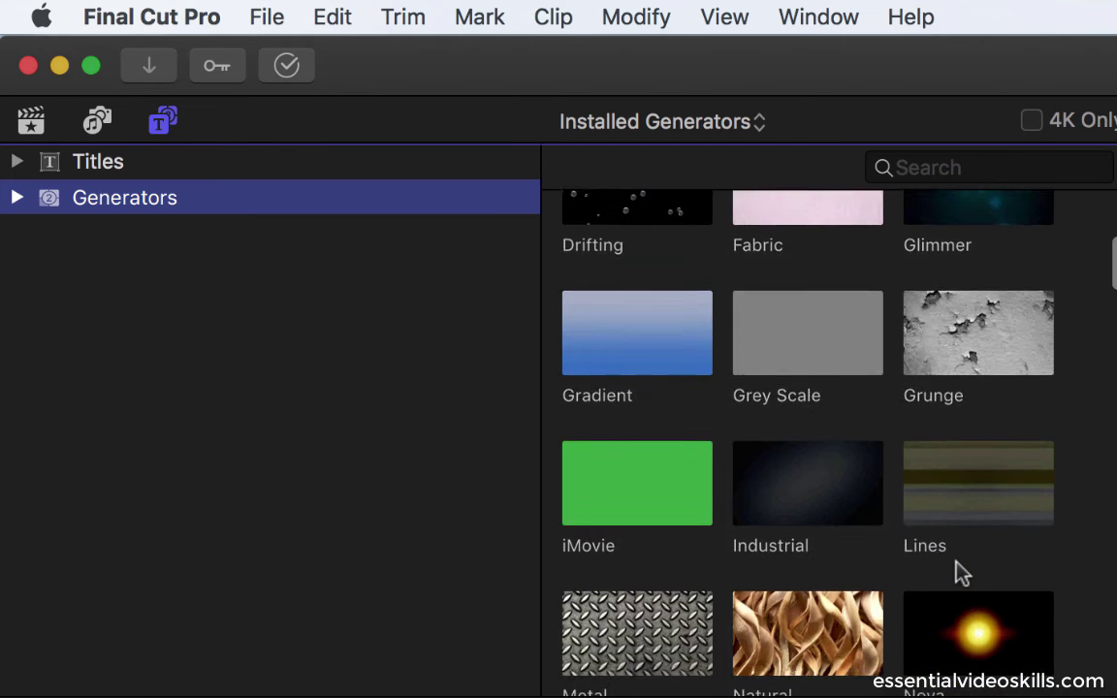
{"action": "scroll", "coordinate": [957, 573], "scroll_direction": "down", "scroll_amount": 5}
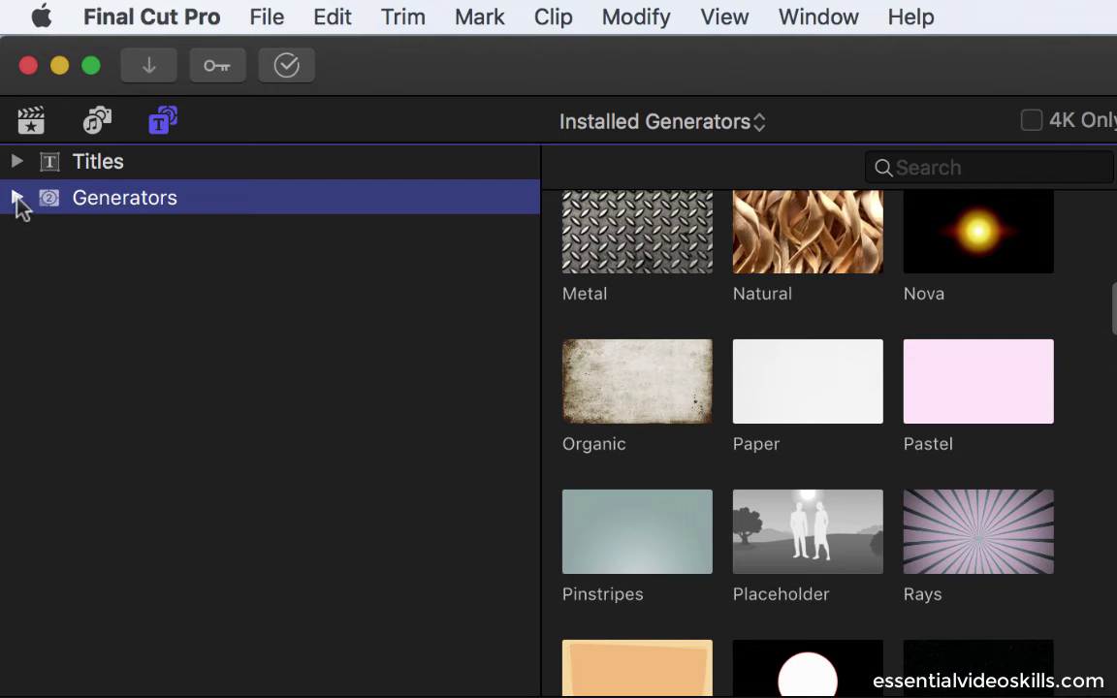
{"action": "left_click", "coordinate": [18, 199]}
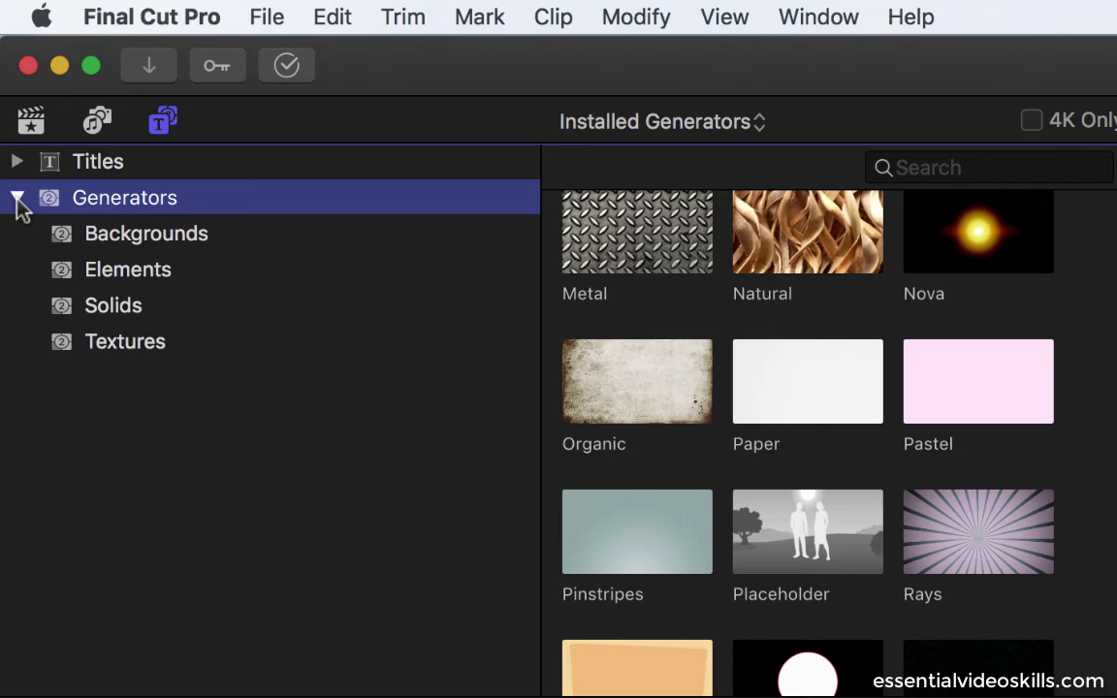
{"action": "left_click", "coordinate": [17, 199]}
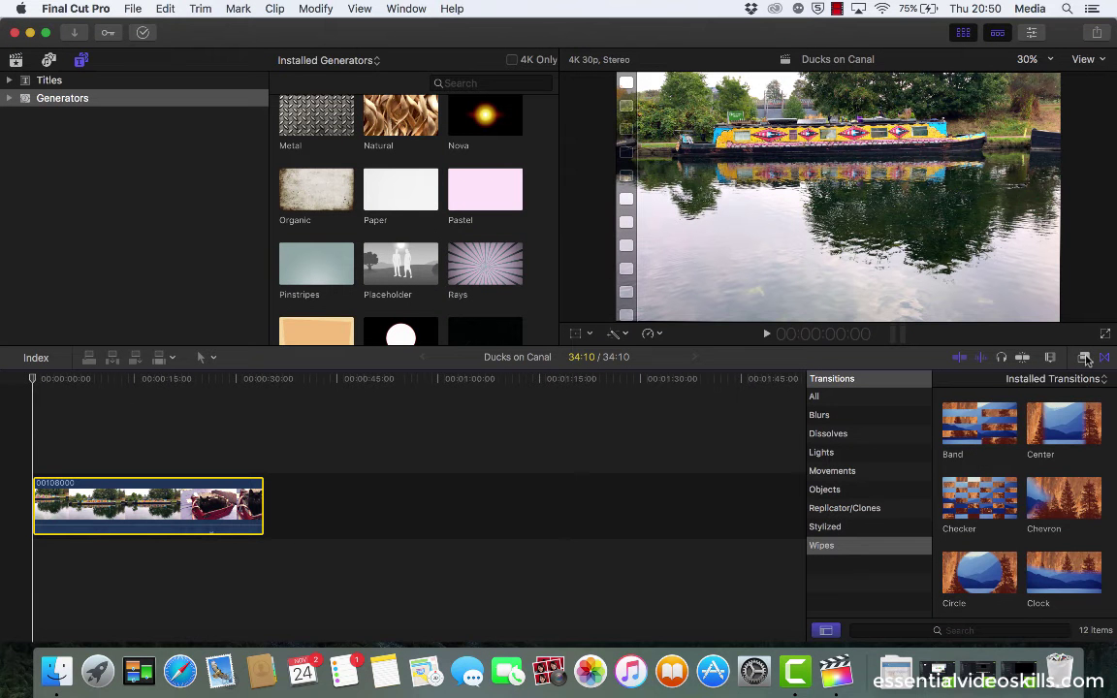
- Toggle between the effects and transitions lists, then return to the Libraries sidebar
{"action": "left_click", "coordinate": [1085, 358]}
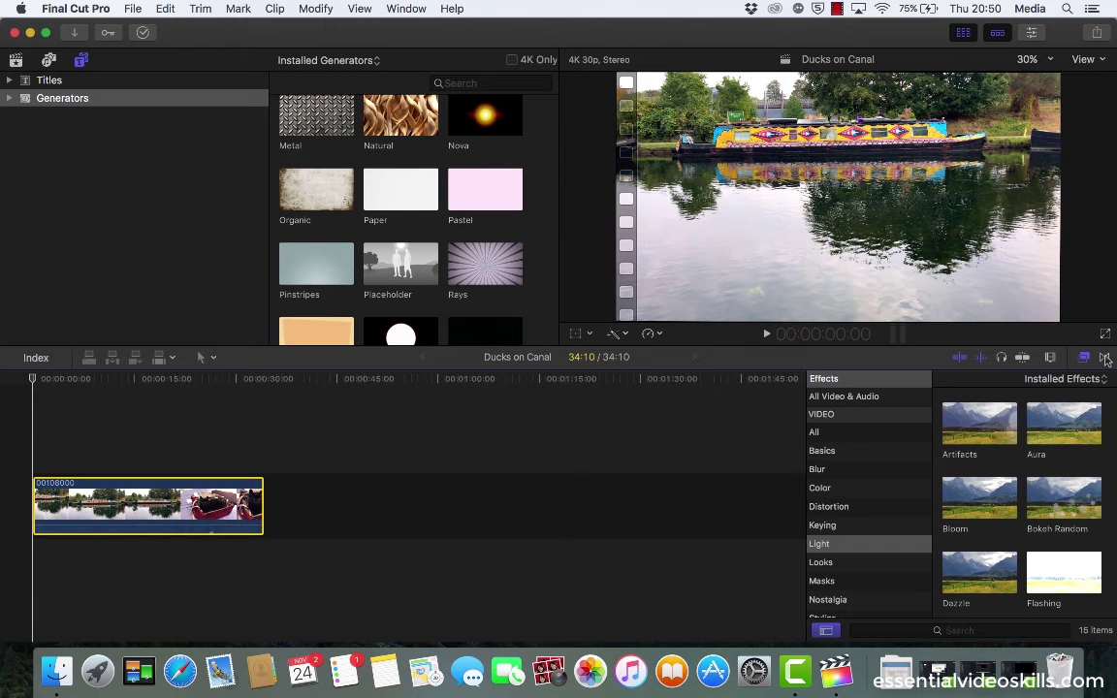
{"action": "left_click", "coordinate": [1104, 358]}
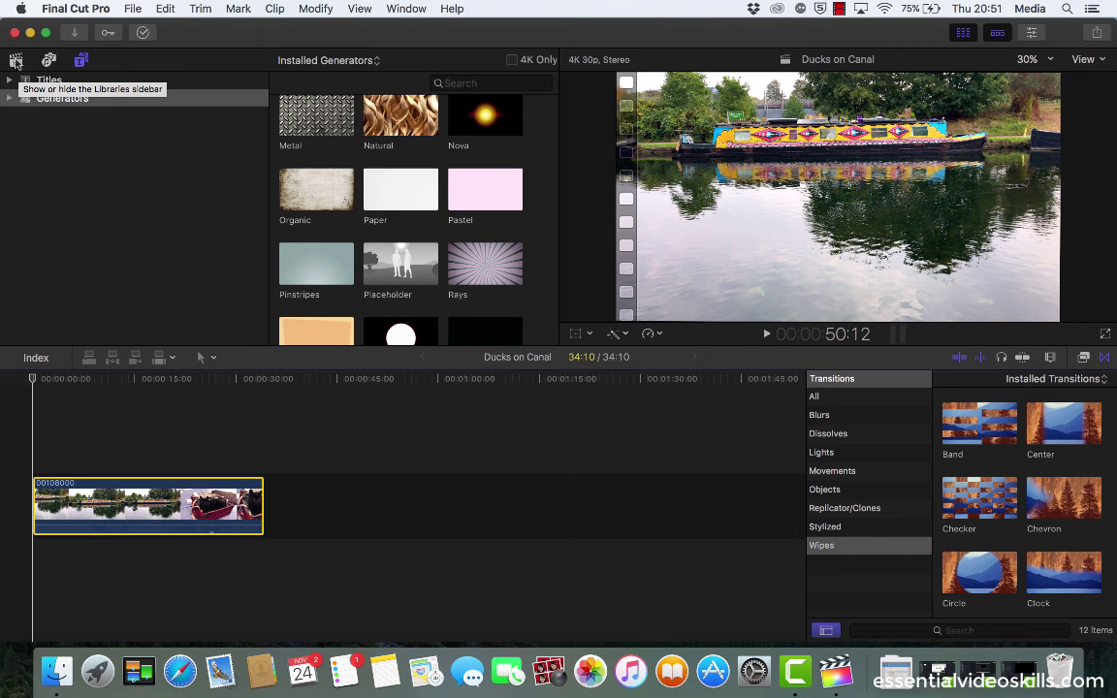
{"action": "left_click", "coordinate": [15, 60]}
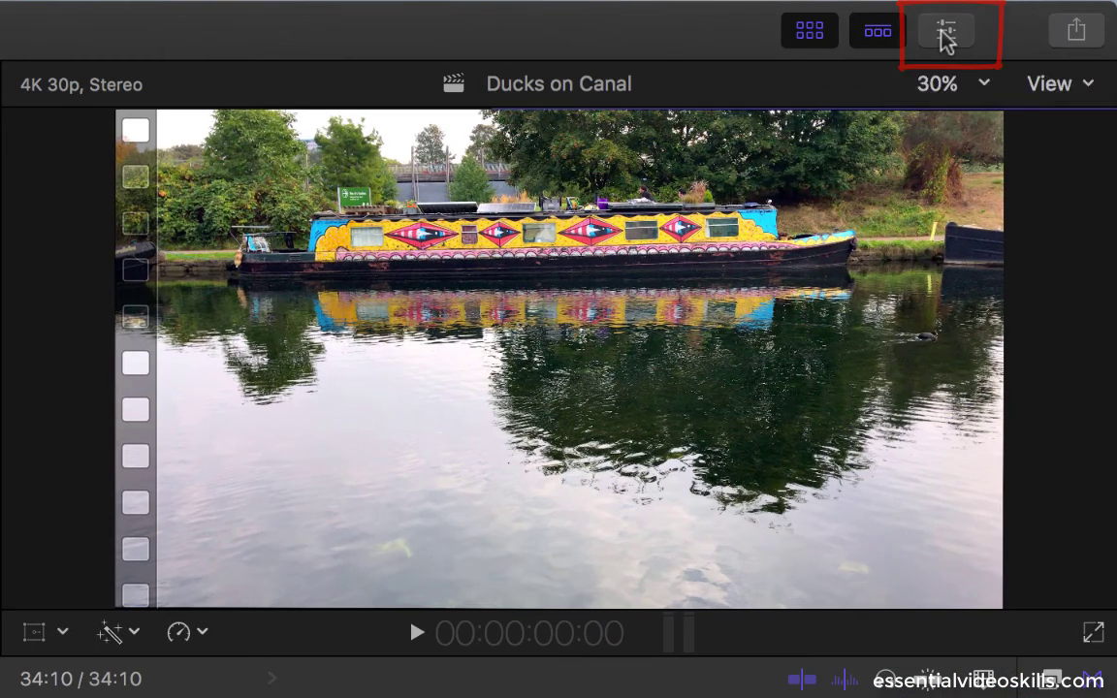
- Review the clip's Info, Video and Audio tabs in the Inspector, then hide the Inspector
{"action": "left_click", "coordinate": [946, 34]}
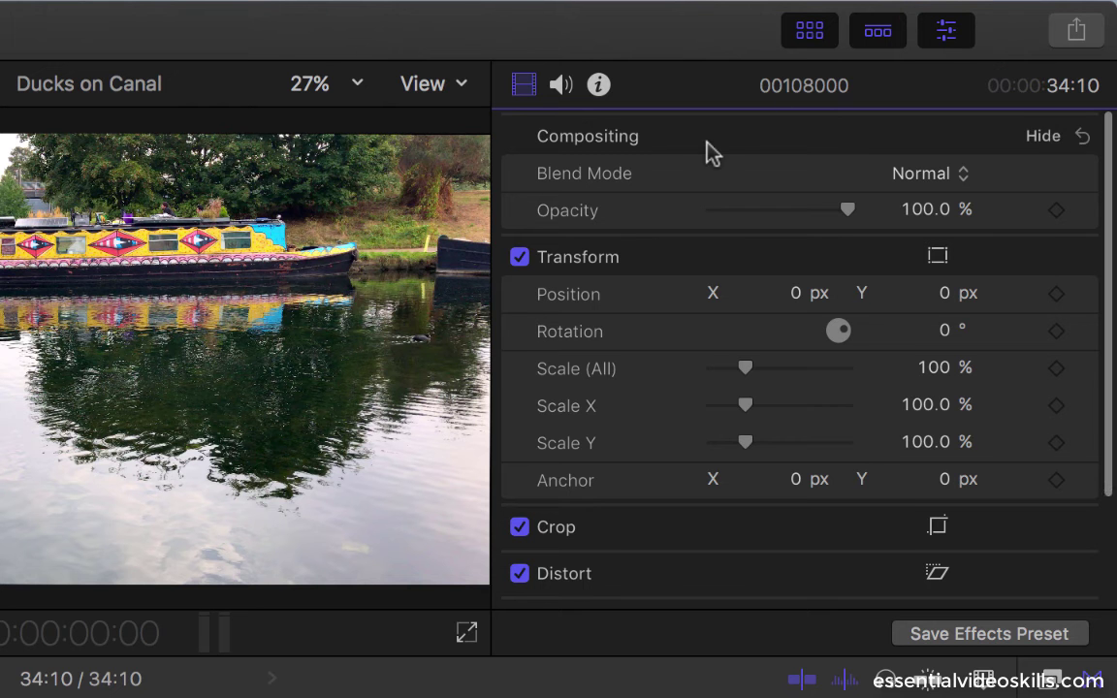
{"action": "scroll", "coordinate": [705, 152], "scroll_direction": "down", "scroll_amount": 1}
{"action": "scroll", "coordinate": [630, 272], "scroll_direction": "up", "scroll_amount": 1}
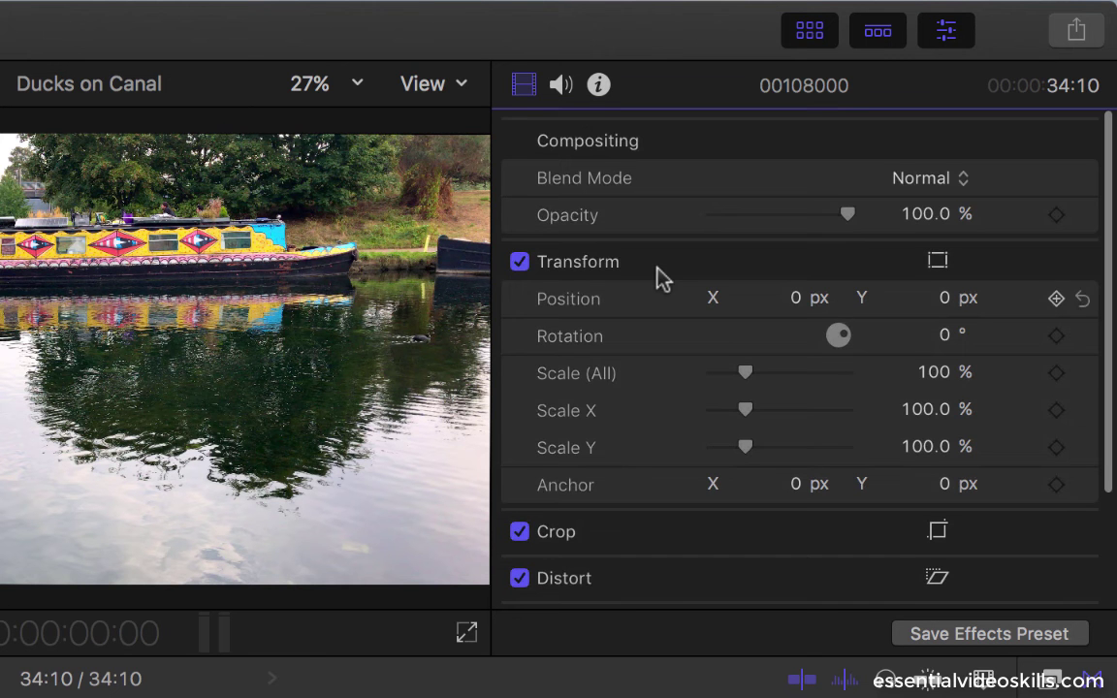
{"action": "left_click", "coordinate": [560, 87]}
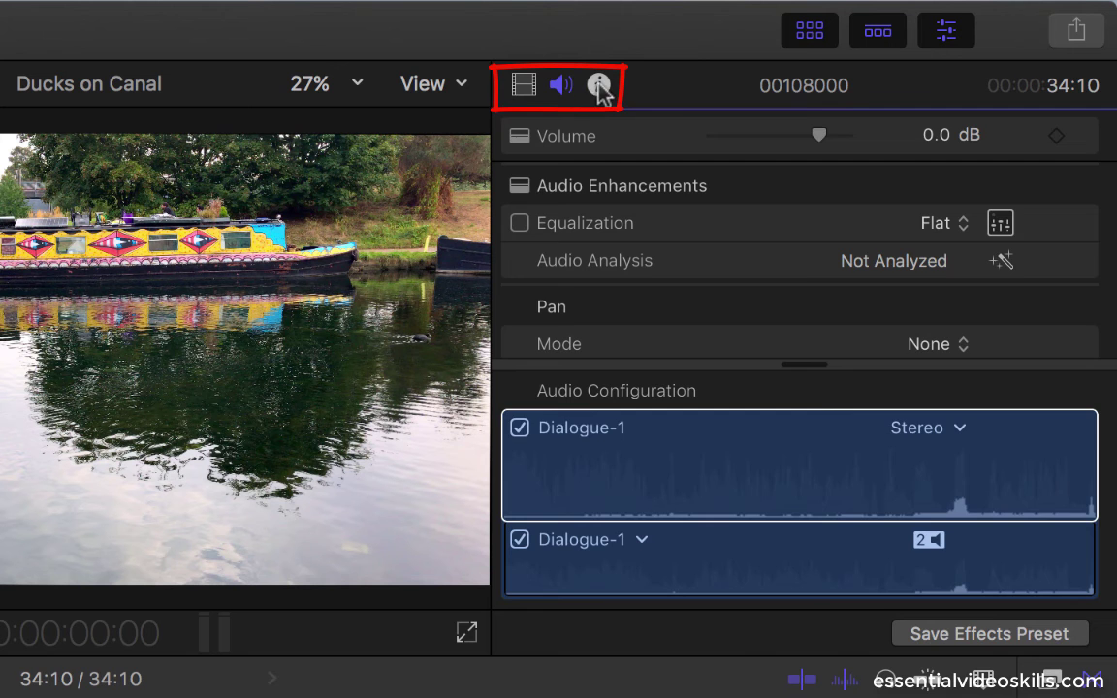
{"action": "left_click", "coordinate": [598, 85]}
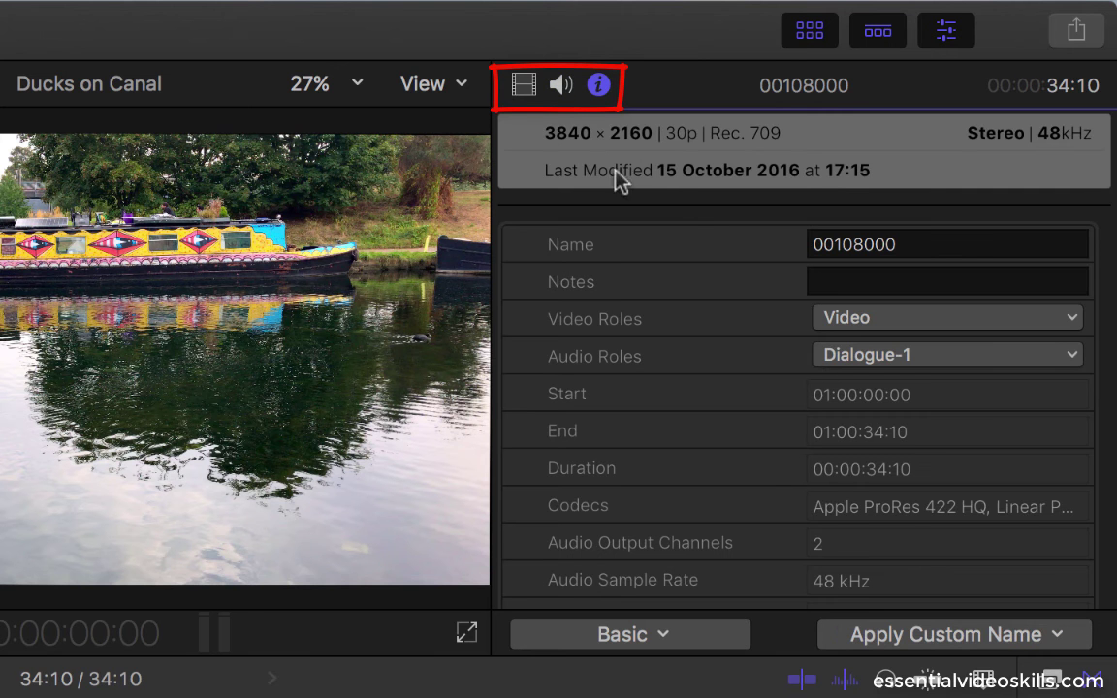
{"action": "left_click", "coordinate": [526, 85]}
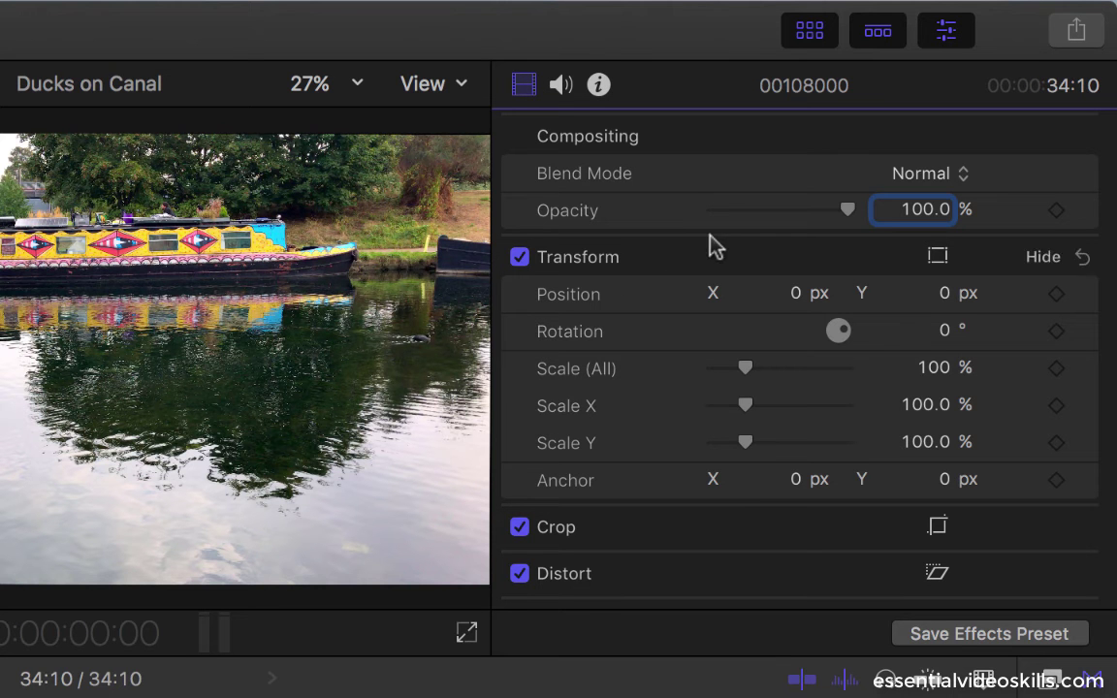
{"action": "left_click", "coordinate": [562, 86]}
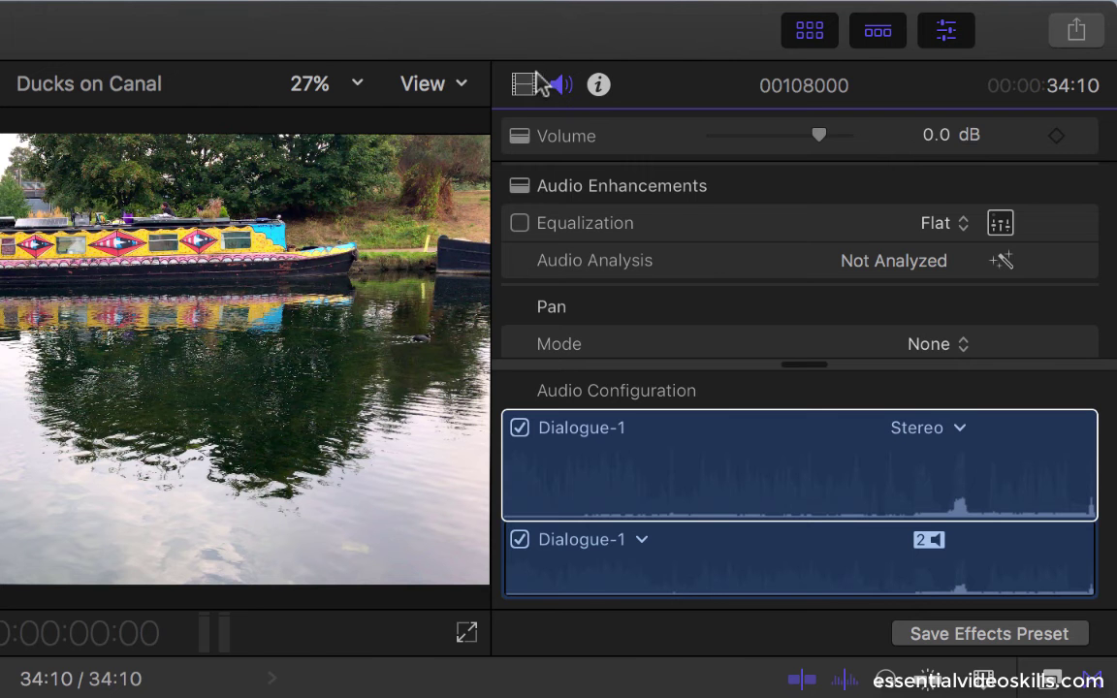
{"action": "left_click", "coordinate": [525, 88]}
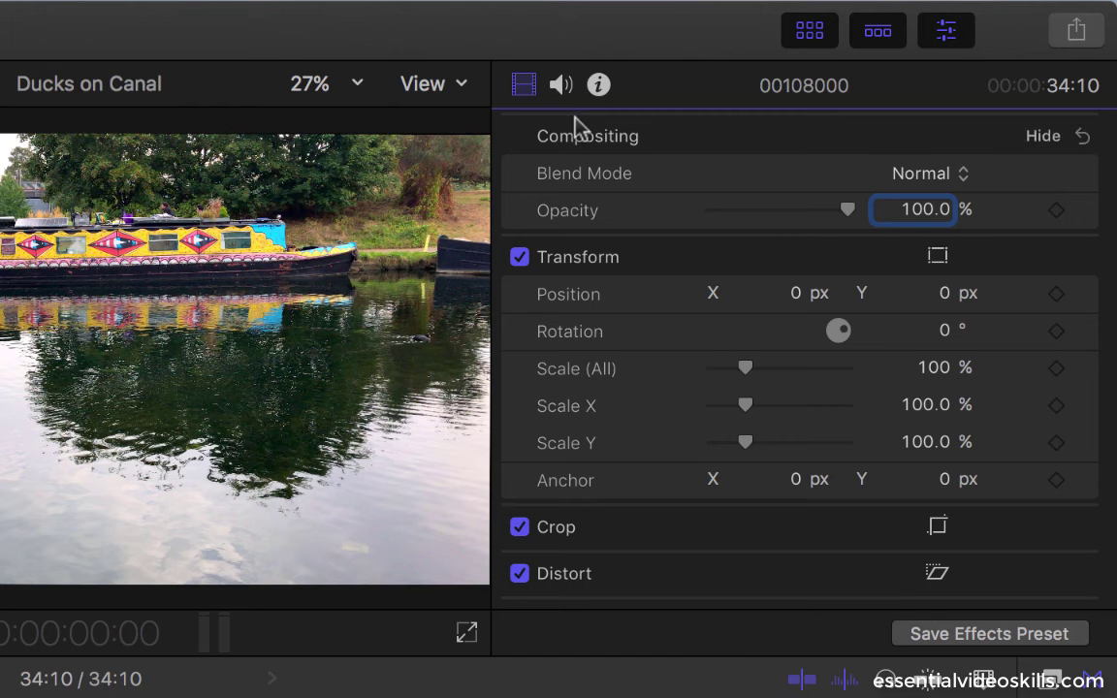
{"action": "left_click", "coordinate": [946, 32]}
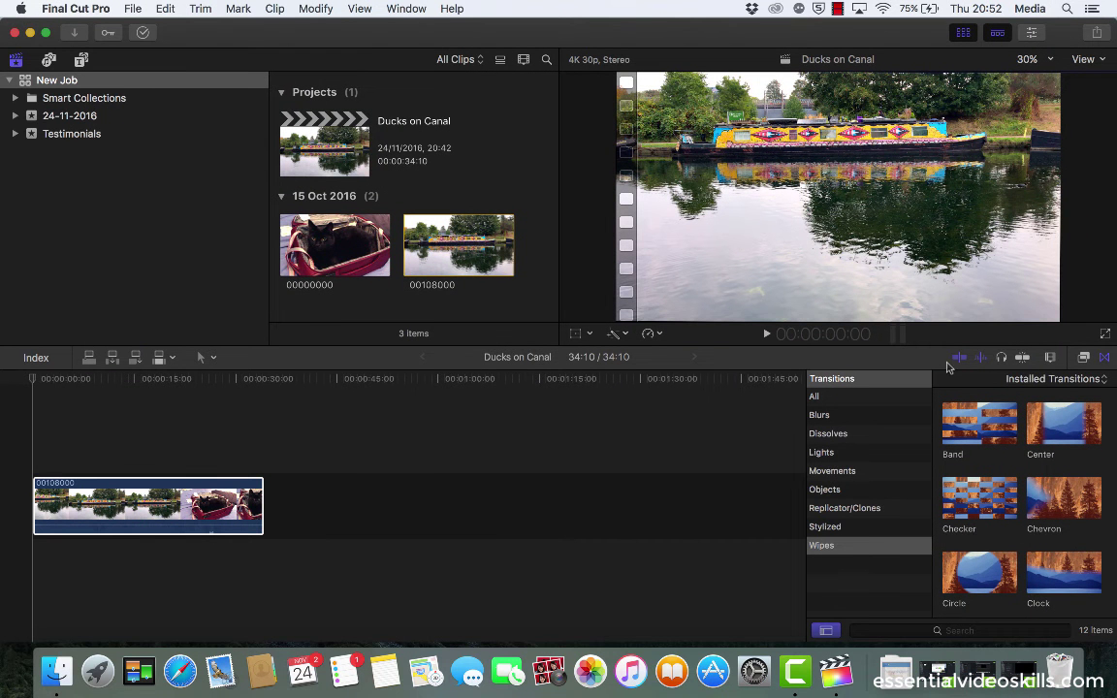
- Hide transitions, play with the Audio Meters shown, stop at 00:00:19:23 and dismiss the dropped-frames alert
{"action": "left_click", "coordinate": [1105, 358]}
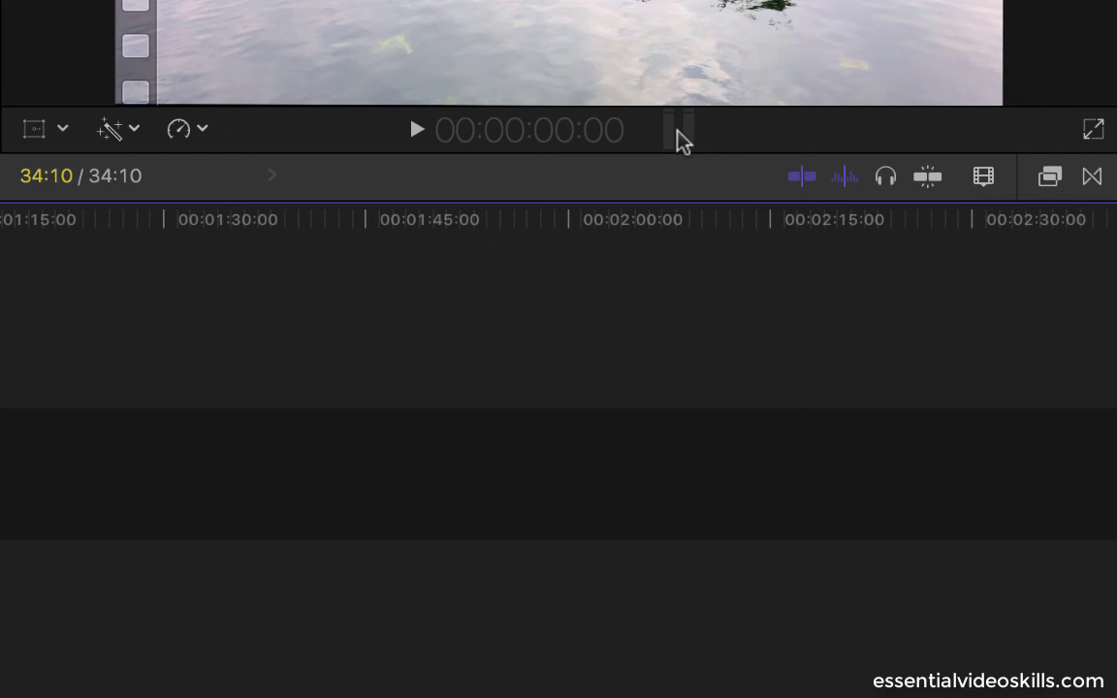
{"action": "left_click", "coordinate": [683, 142]}
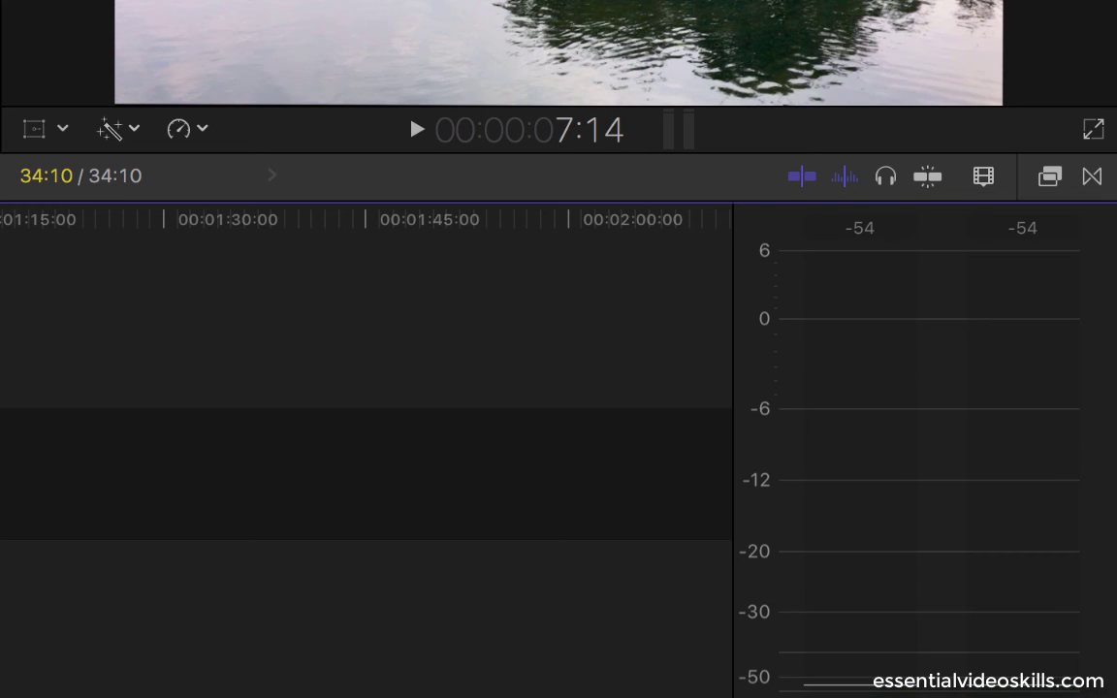
{"action": "key", "text": "space"}
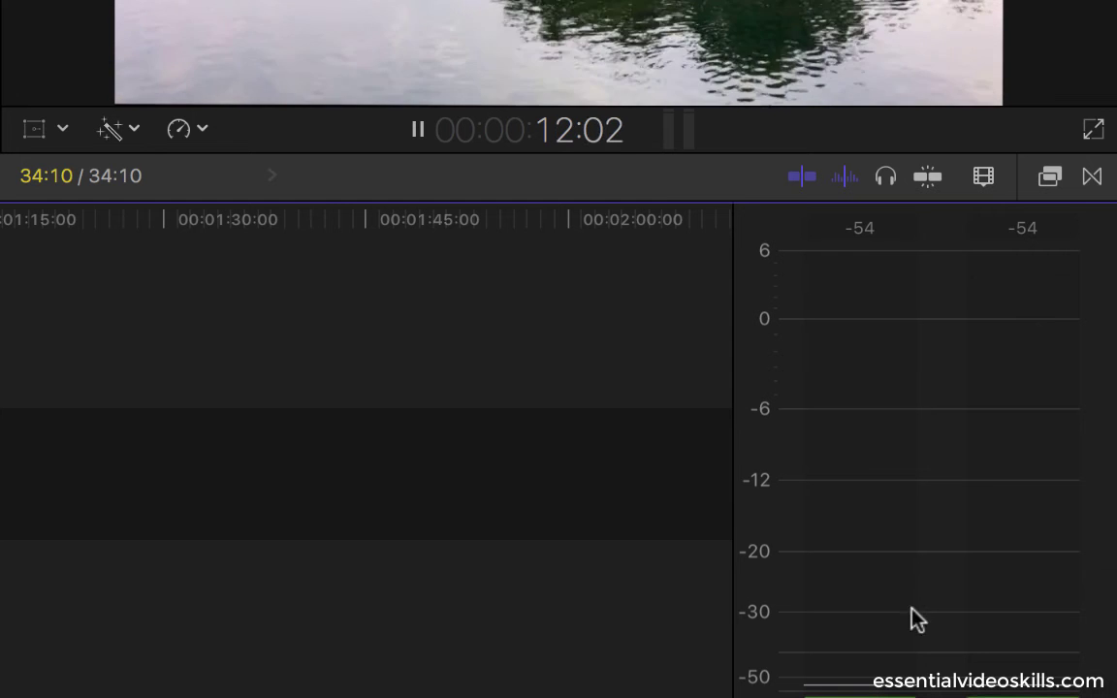
{"action": "left_click", "coordinate": [680, 131]}
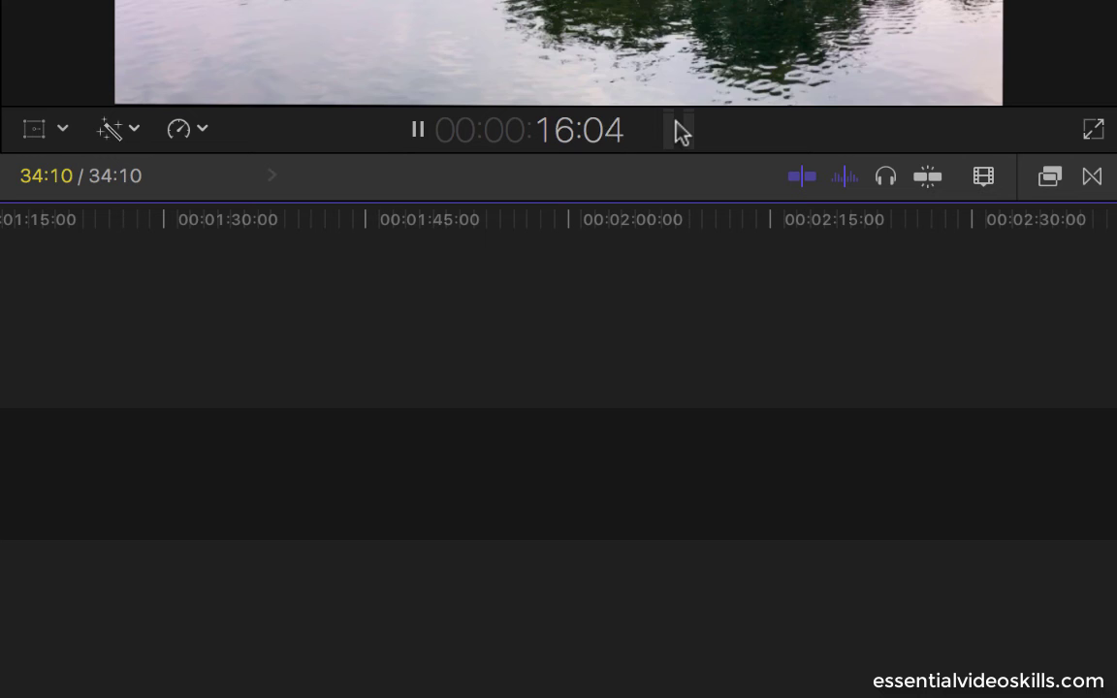
{"action": "left_click", "coordinate": [417, 129]}
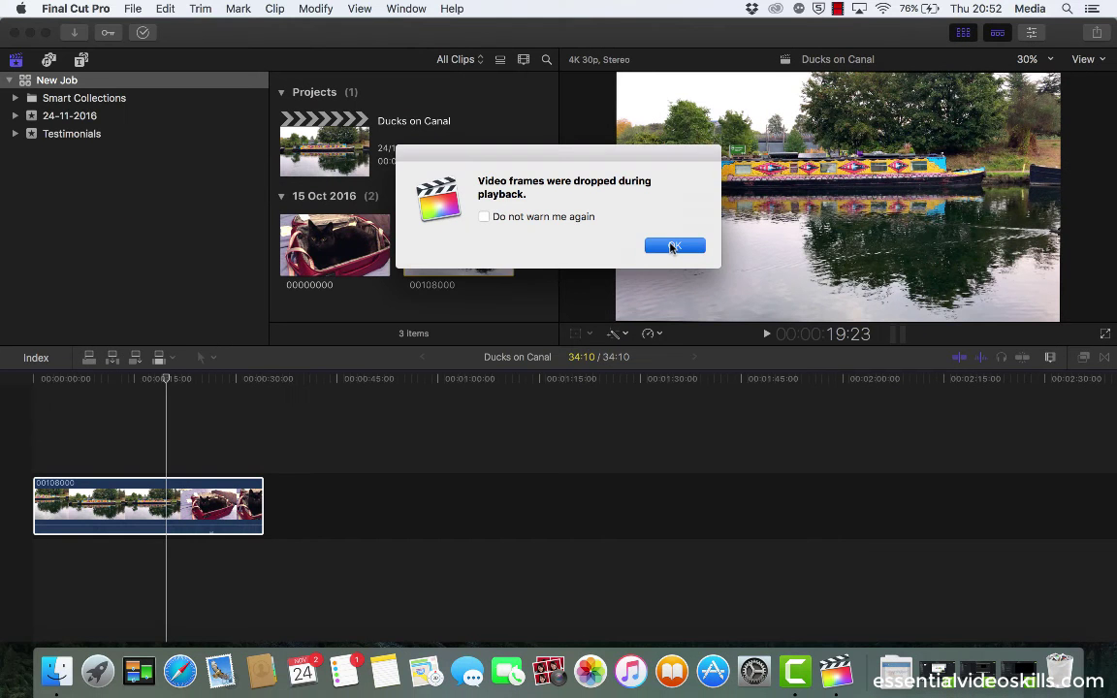
{"action": "left_click", "coordinate": [673, 246]}
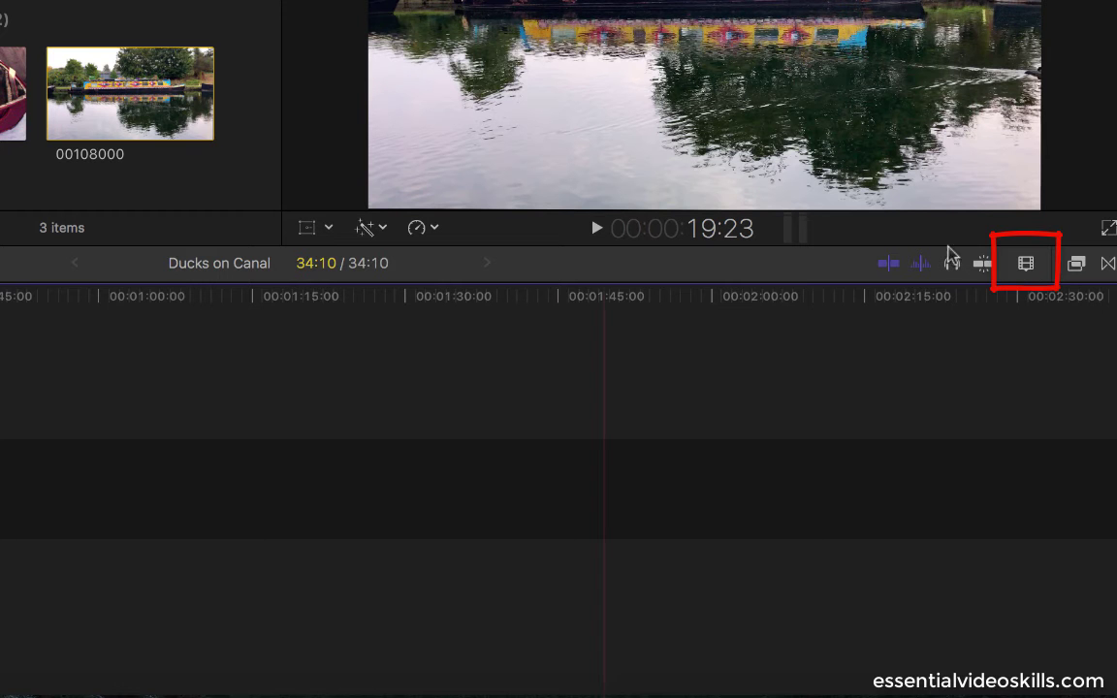
- Shorten the timeline clip height, then zoom the timeline out to fit the whole Ducks on Canal project
{"action": "left_click", "coordinate": [1027, 265]}
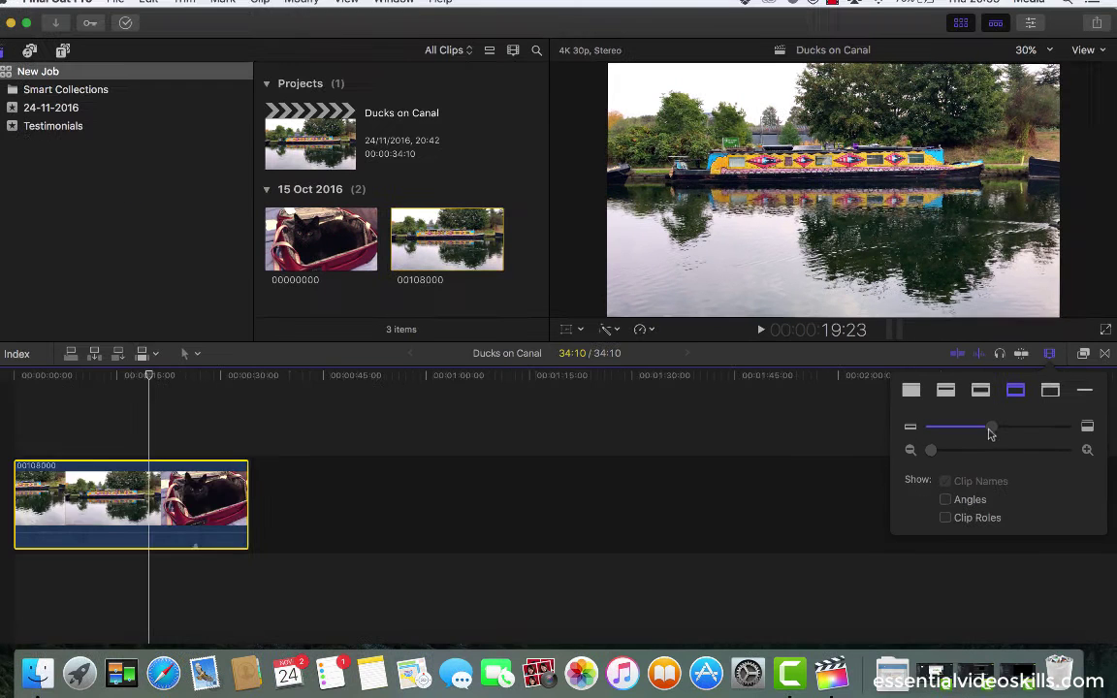
{"action": "left_click_drag", "start_coordinate": [965, 430], "coordinate": [962, 470]}
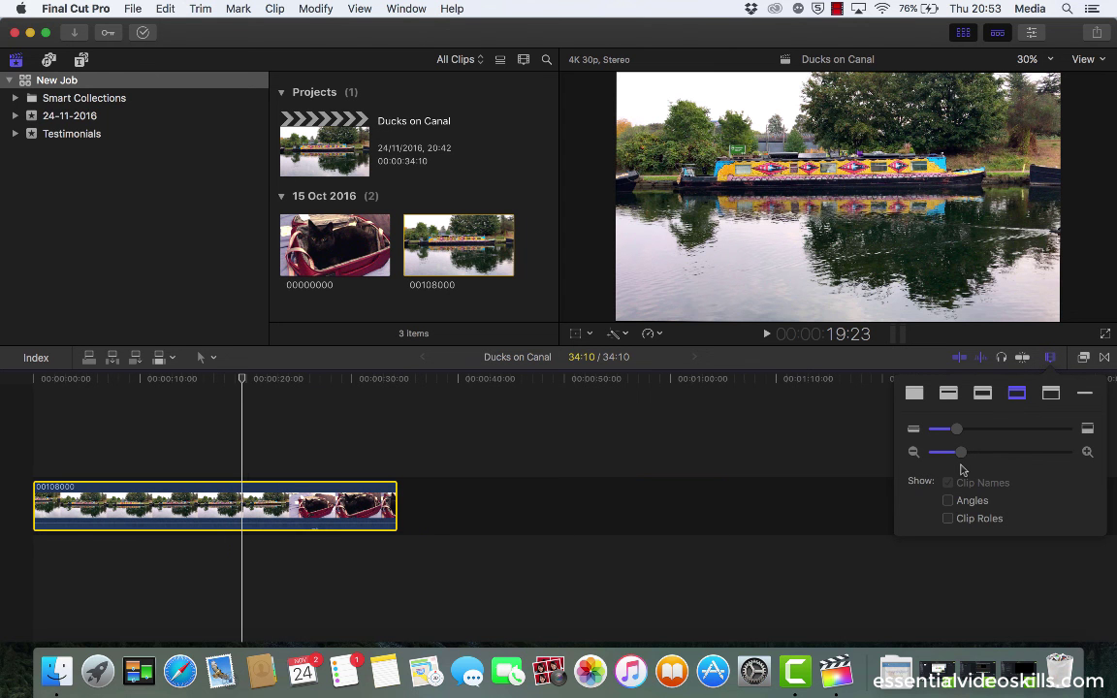
{"action": "key", "text": "super+minus"}
{"action": "key", "text": "super+equal"}
{"action": "key", "text": "super+equal"}
{"action": "key", "text": "super+equal"}
{"action": "key", "text": "super+equal"}
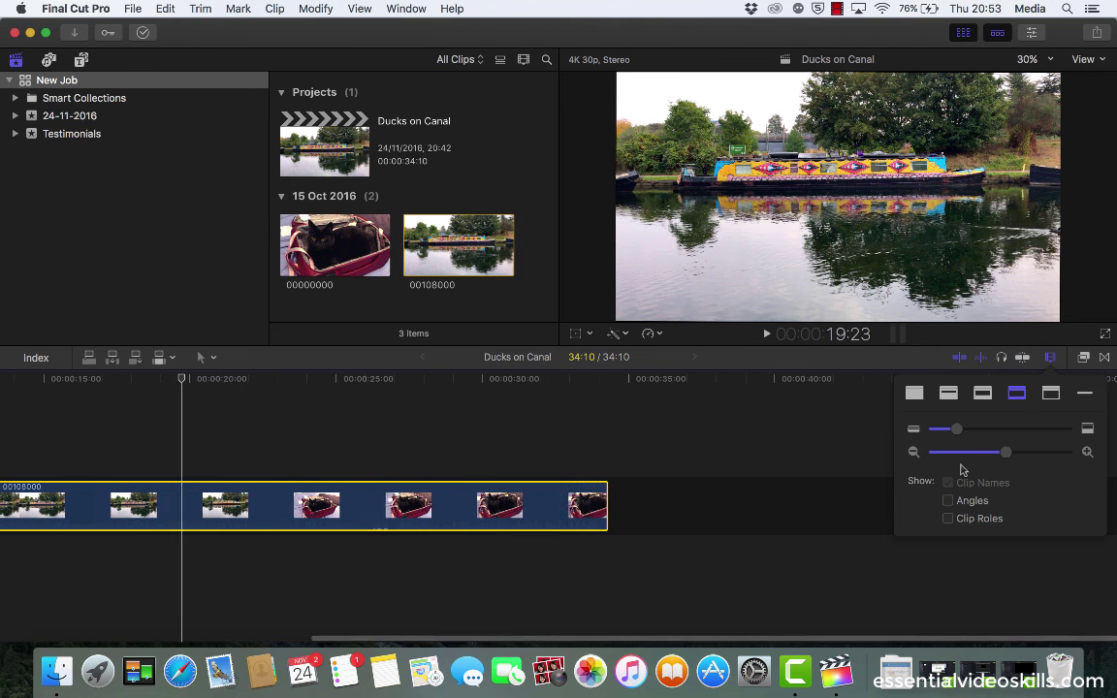
{"action": "key", "text": "super+minus"}
{"action": "key", "text": "super+minus"}
{"action": "key", "text": "super+minus"}
{"action": "key", "text": "super+minus"}
{"action": "key", "text": "super+minus"}
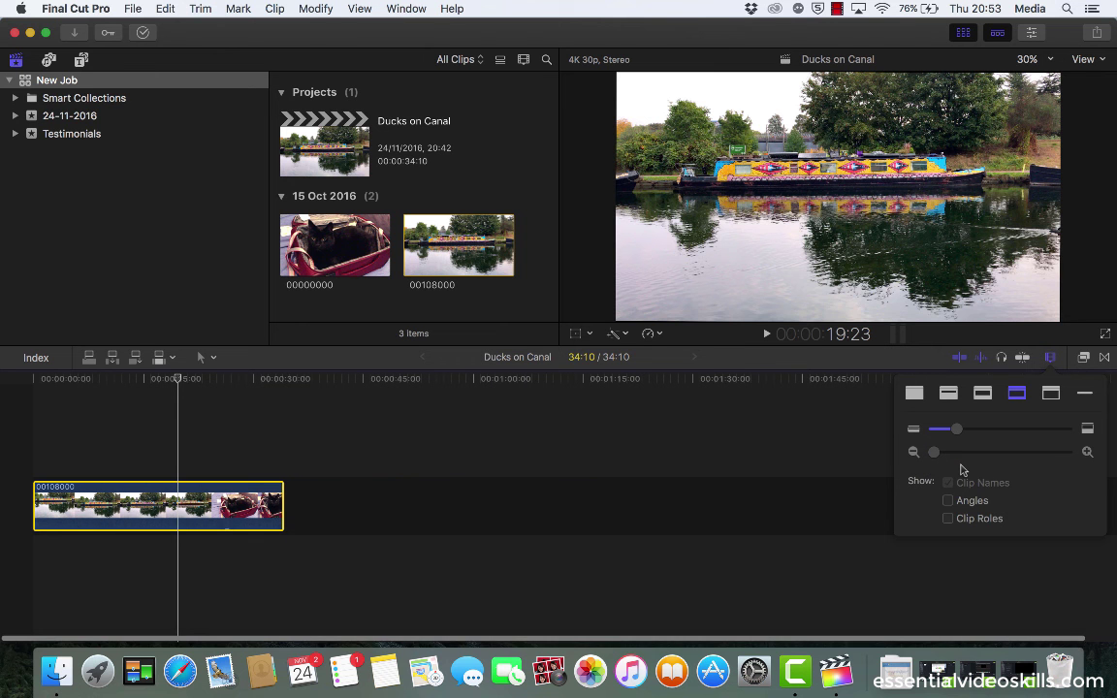
- Expand clip 00108000 in the browser into a full filmstrip, then collapse it to one thumbnail
{"action": "left_click", "coordinate": [438, 242]}
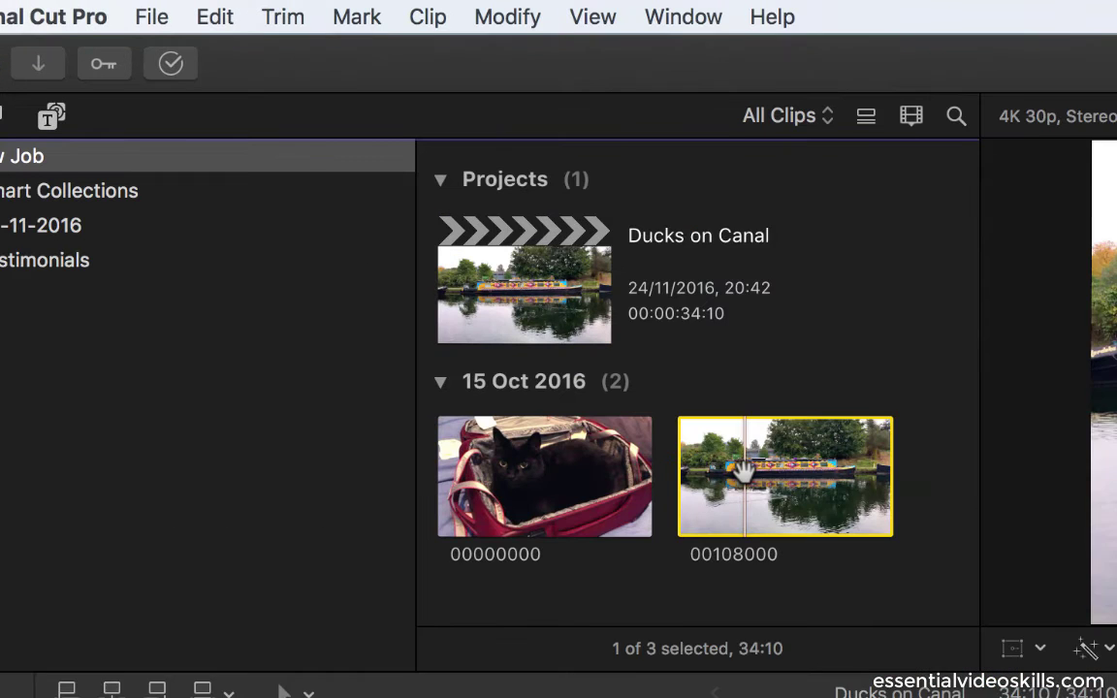
{"action": "key", "text": "super+equal"}
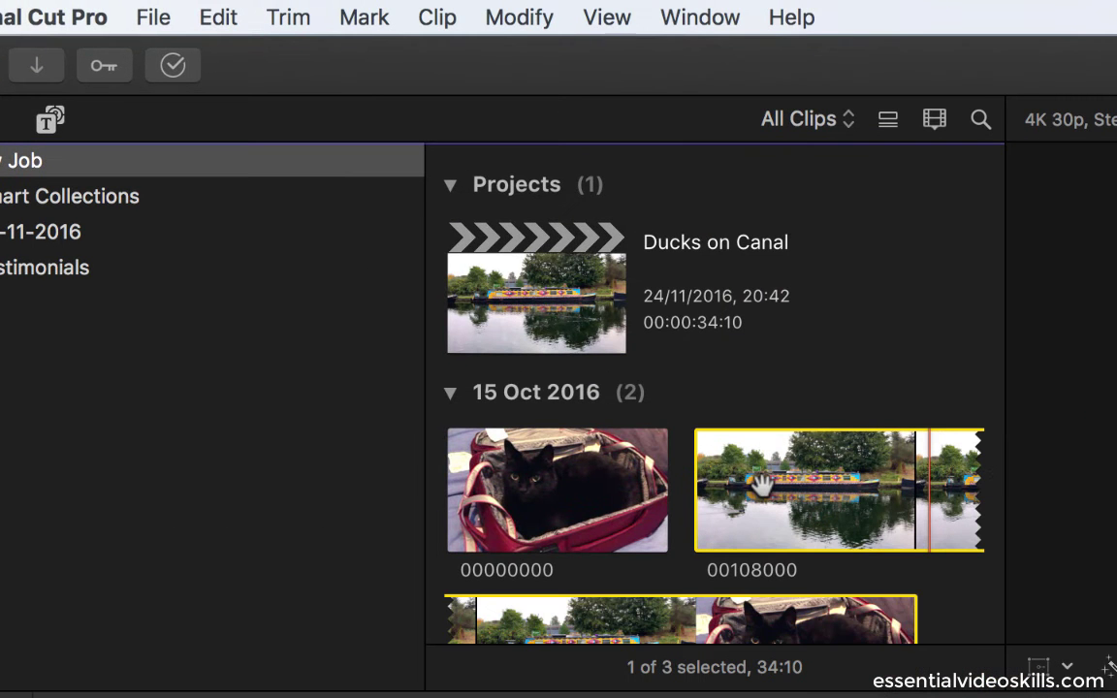
{"action": "key", "text": "super+minus"}
{"action": "key", "text": "super+minus"}
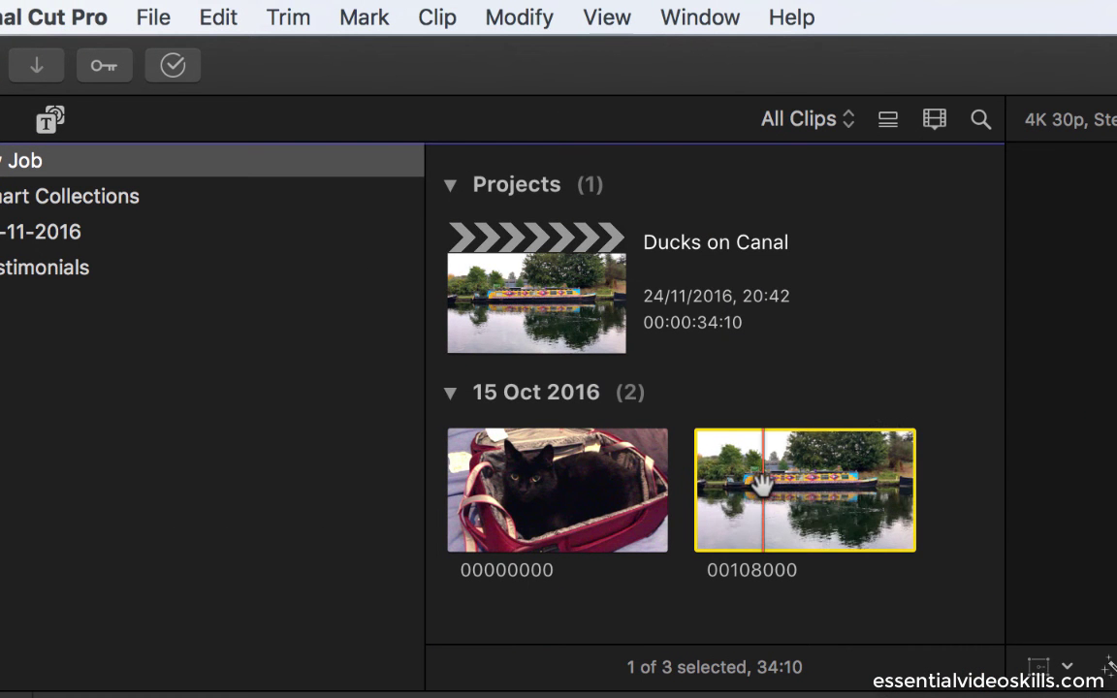
- Shrink the browser clip thumbnails and make each thumbnail represent a longer stretch of footage
{"action": "left_click", "coordinate": [936, 122]}
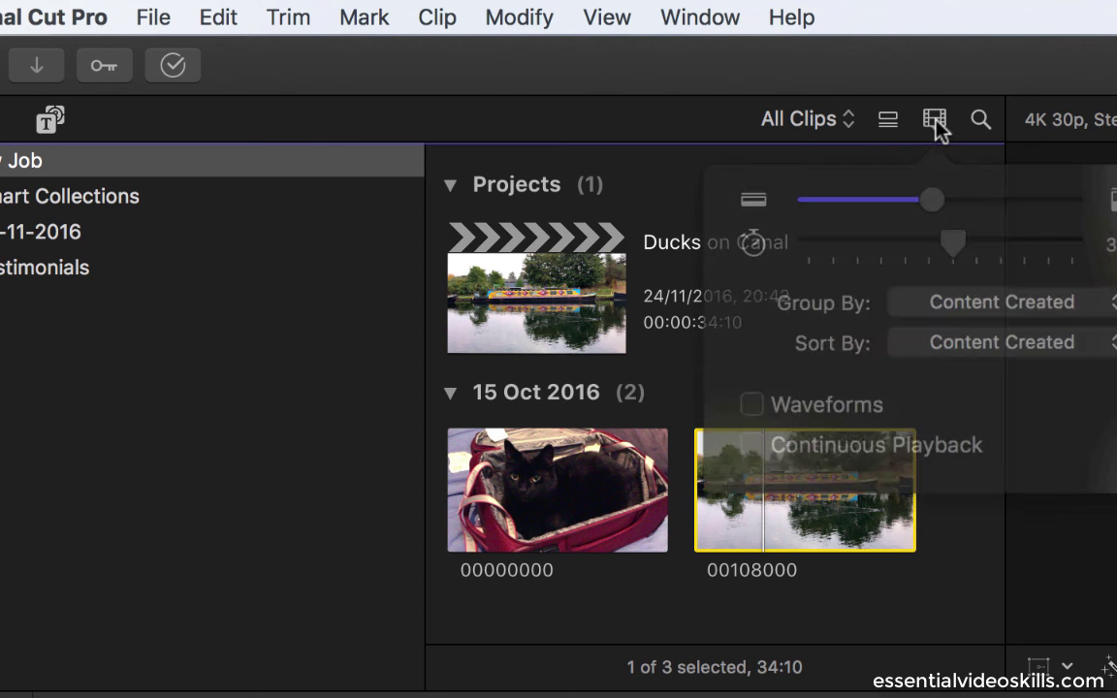
{"action": "left_click_drag", "start_coordinate": [933, 199], "coordinate": [868, 240]}
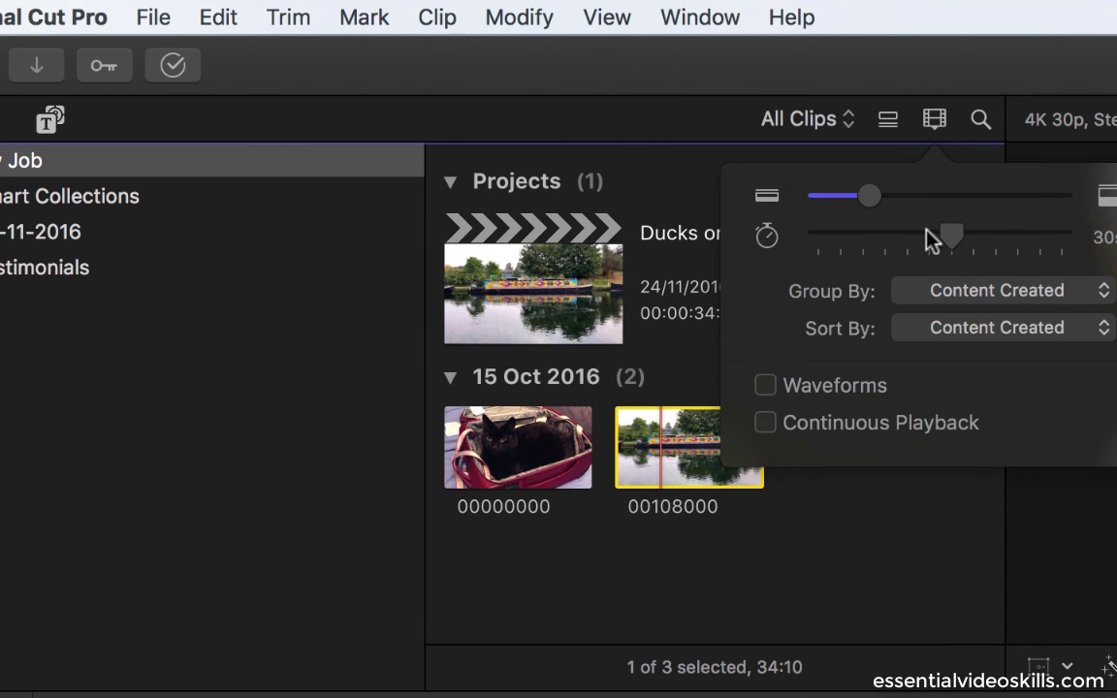
{"action": "left_click_drag", "start_coordinate": [960, 247], "coordinate": [929, 248]}
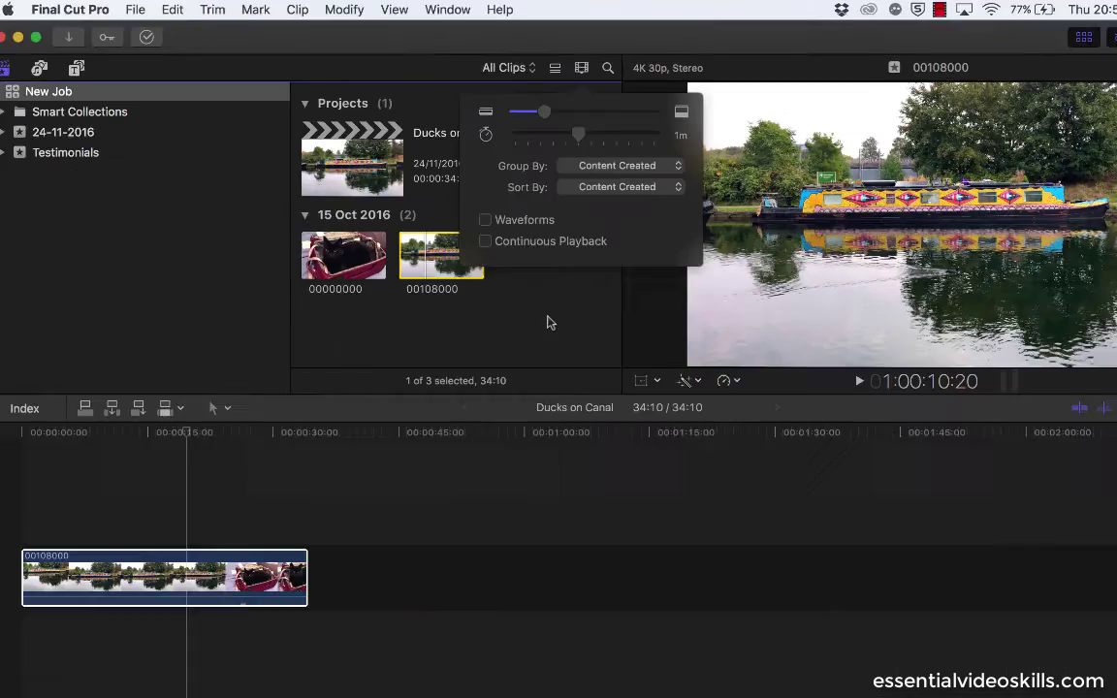
- Close the clip display settings, then view the Share destinations list and dismiss it
{"action": "left_click", "coordinate": [878, 550]}
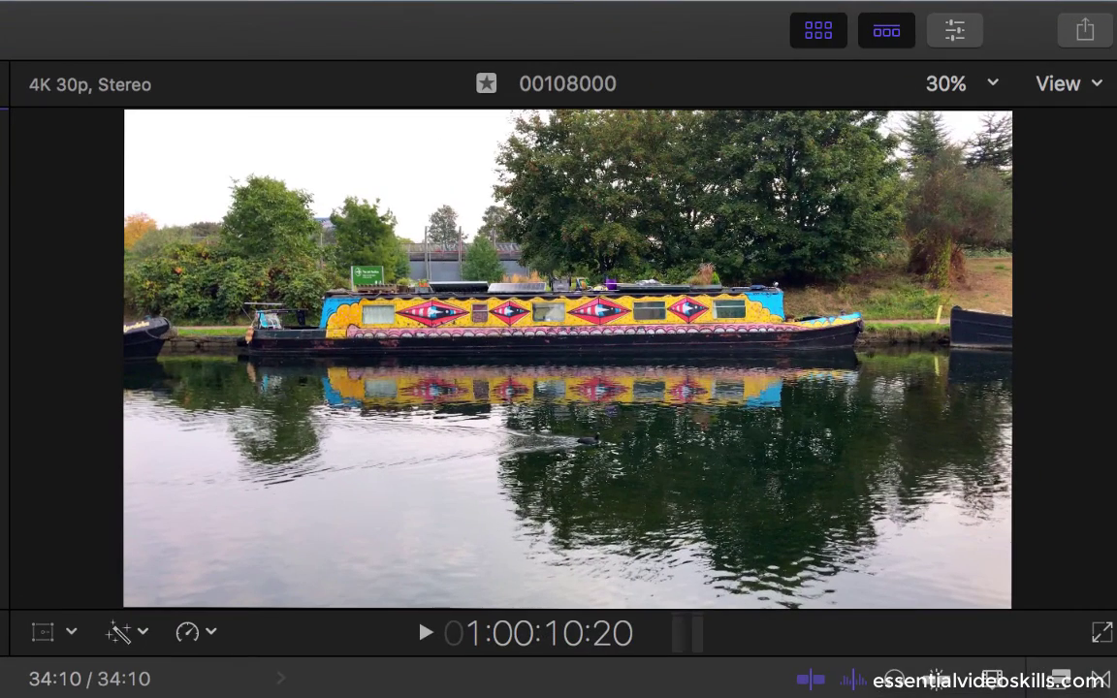
{"action": "left_click", "coordinate": [1087, 49]}
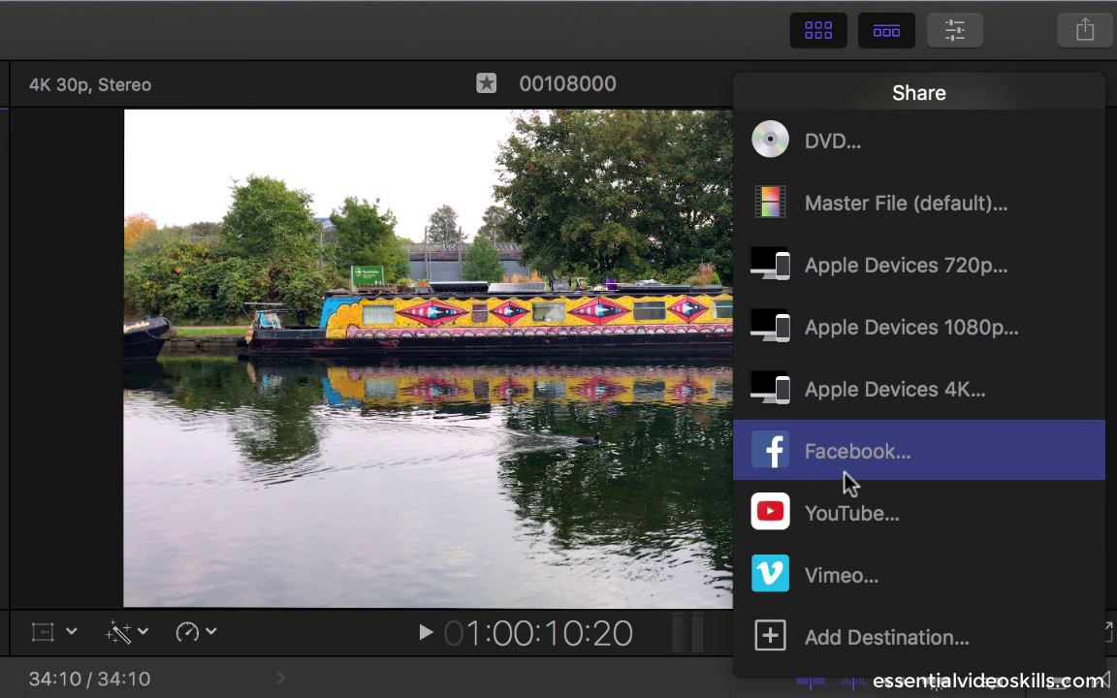
{"action": "left_click", "coordinate": [1082, 30]}
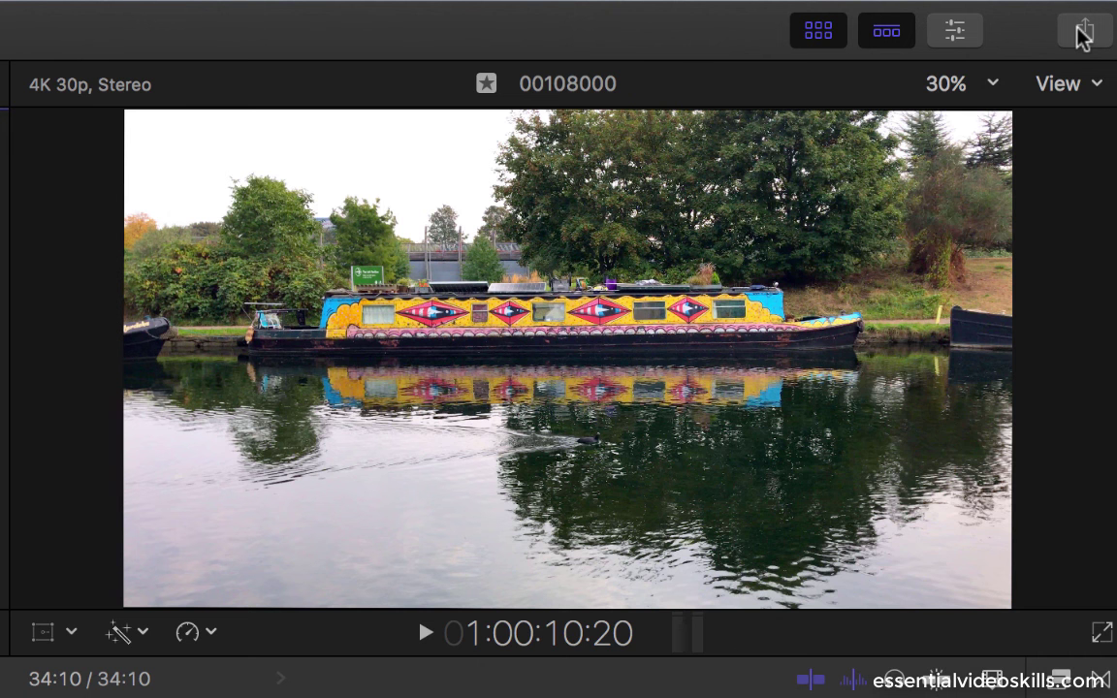